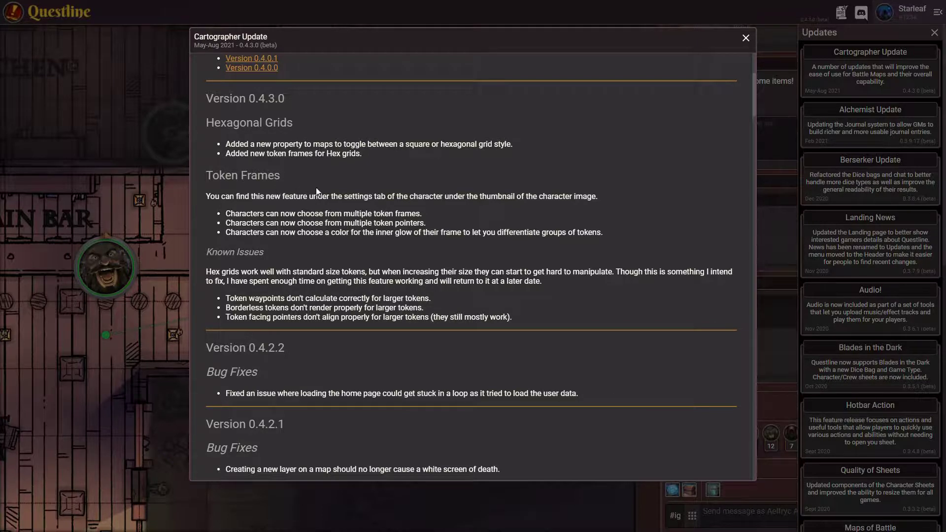
Close the Cartographer Update notes and the updates list, and inspect the character tokens on the battle map up close.
left_click(745, 38)
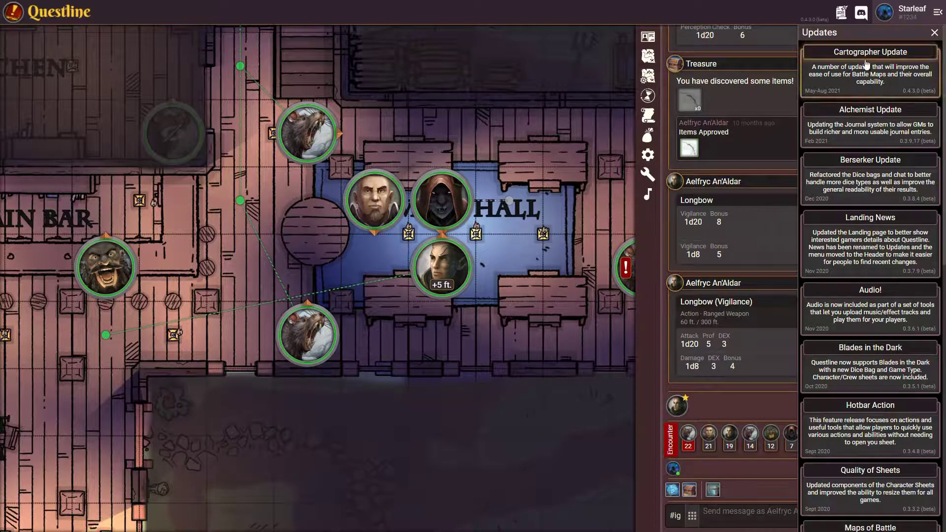
left_click(934, 33)
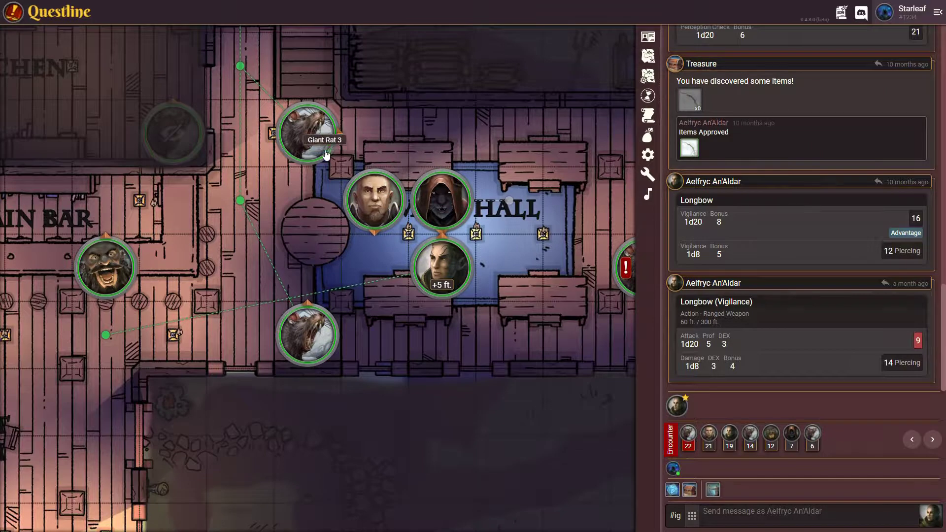
scroll(403, 233, "up", 5)
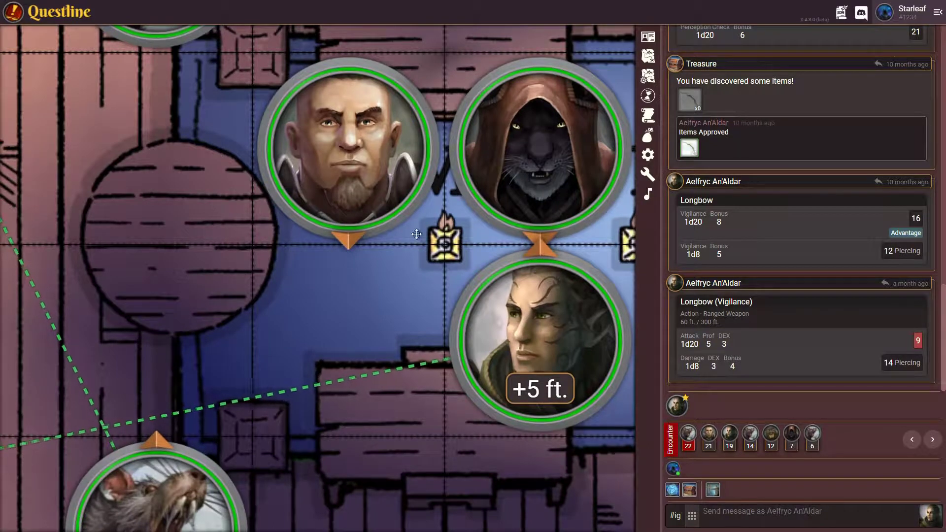
left_click_drag(436, 234, 372, 299)
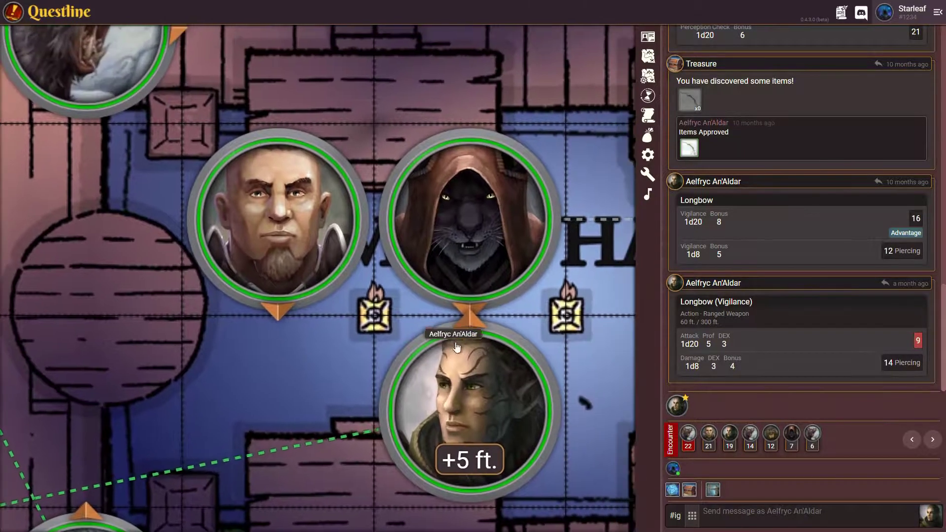
scroll(337, 345, "down", 3)
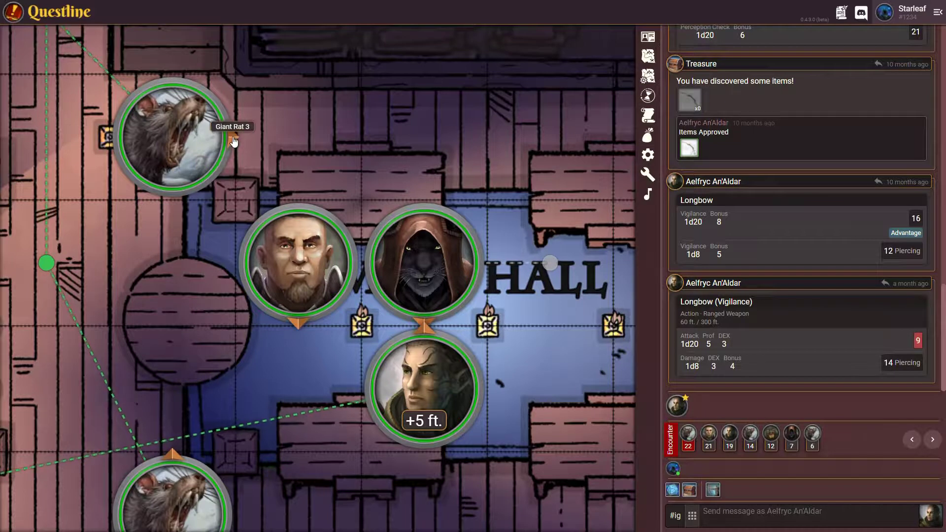
Open the Giant Rat character's settings, briefly viewing and closing the sheet of the Giant Rat 3 token.
left_click(650, 43)
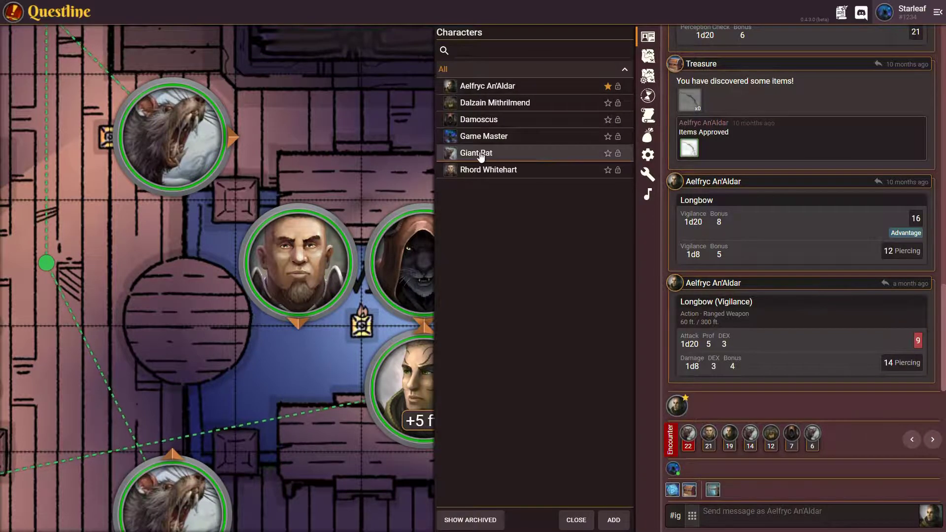
left_click(476, 153)
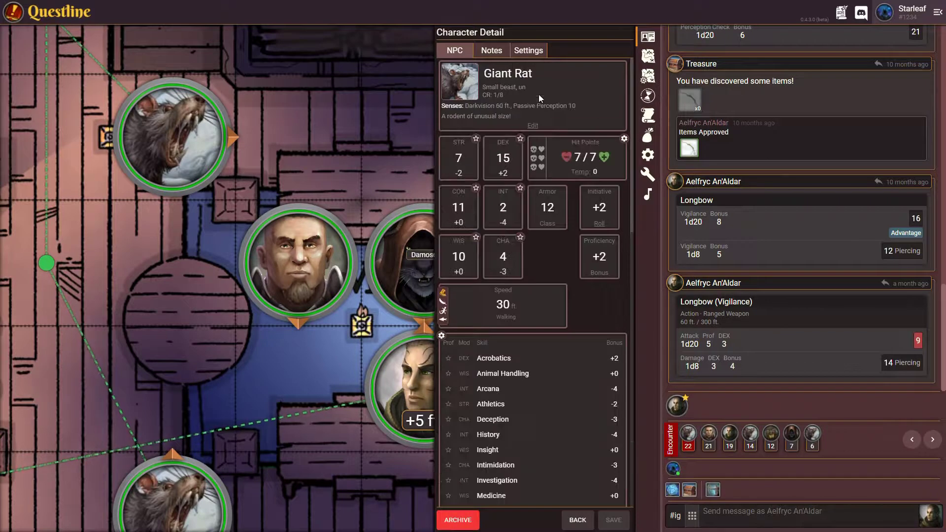
double_click(176, 154)
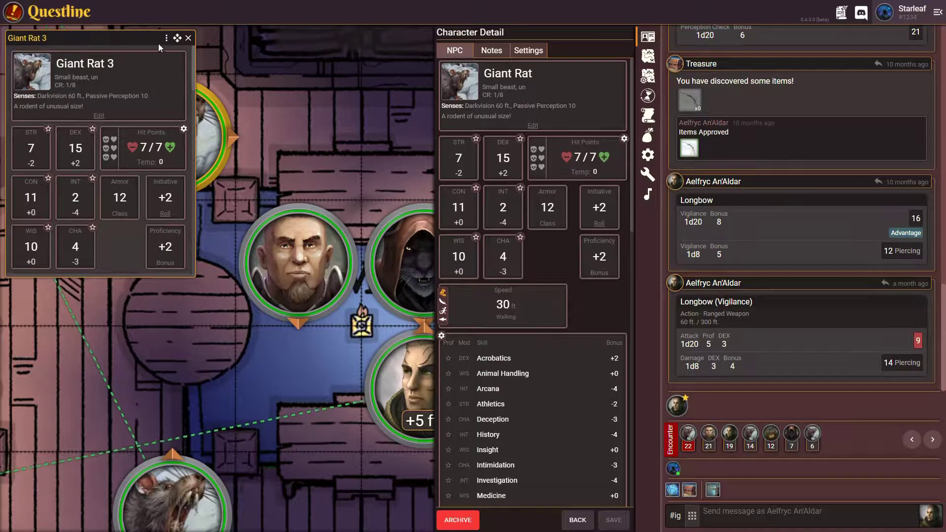
left_click(189, 39)
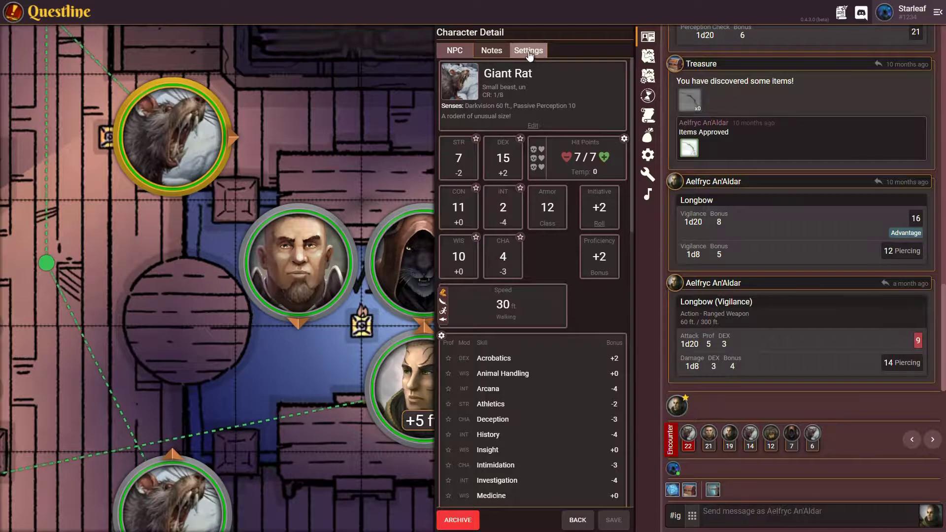
left_click(526, 59)
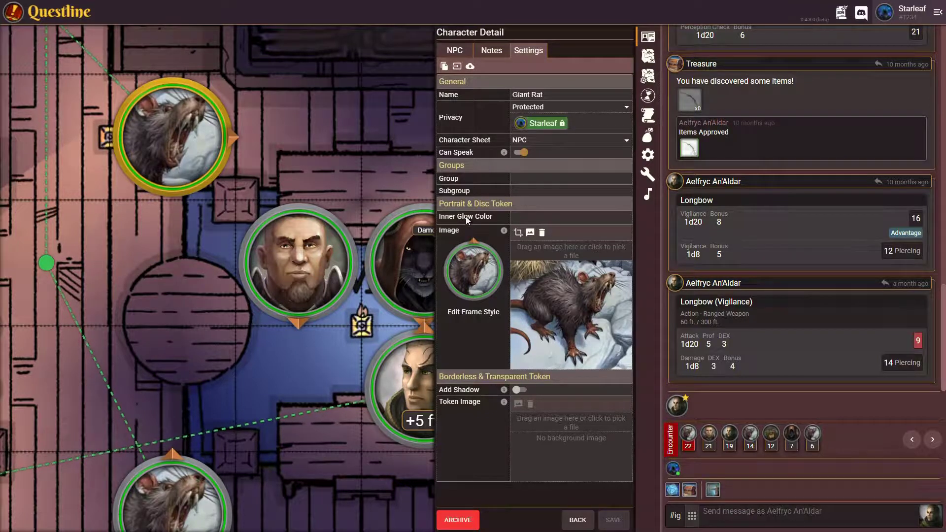
Set the Giant Rat's inner glow color to red (#DE3337) and save the character.
left_click(544, 219)
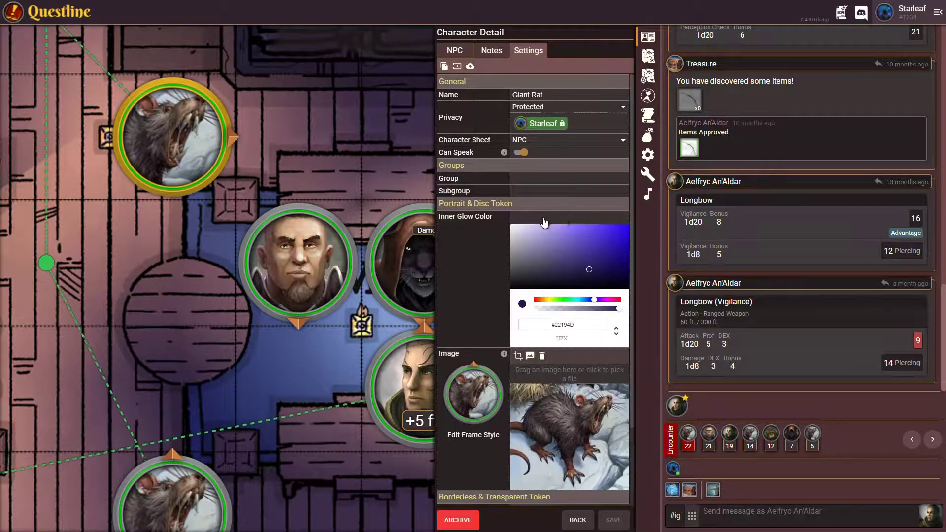
left_click_drag(597, 303, 616, 301)
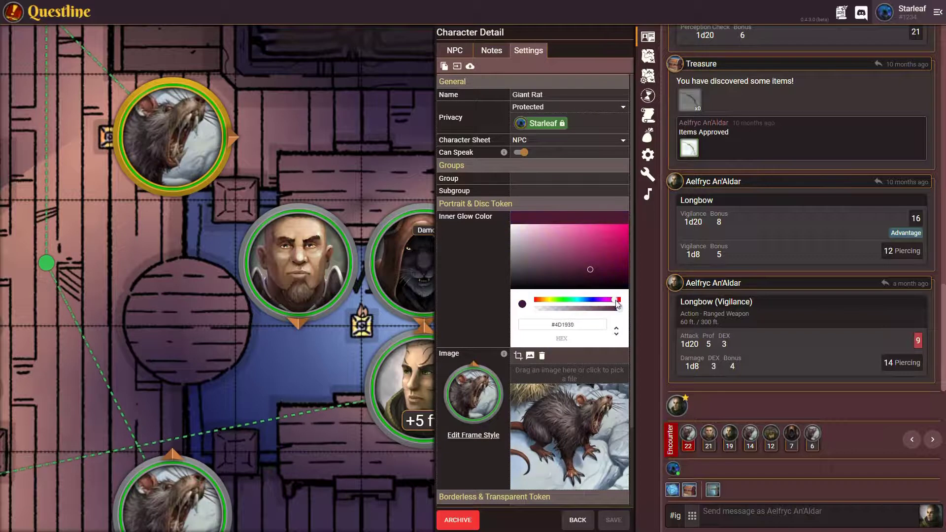
left_click_drag(606, 247, 610, 236)
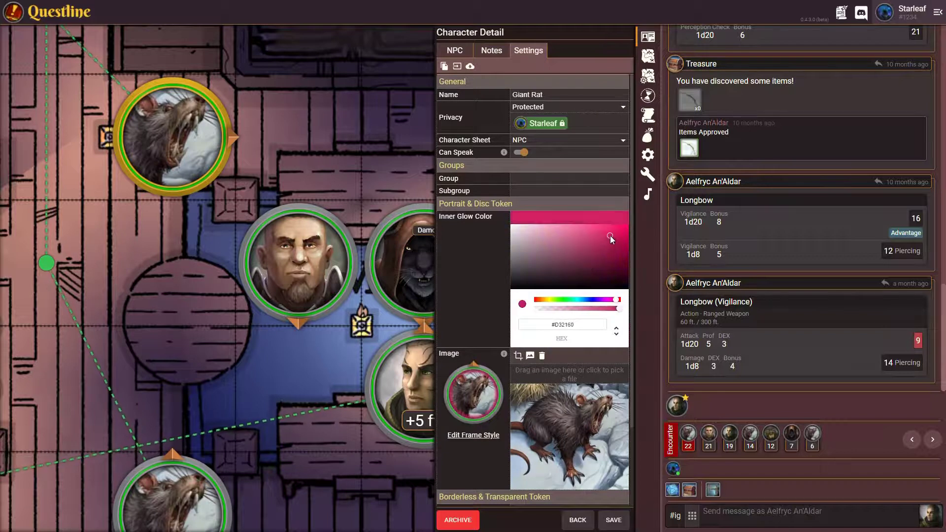
left_click_drag(616, 299, 624, 305)
mouse_move(608, 237)
left_mouse_down()
mouse_move(602, 243)
mouse_move(601, 233)
left_mouse_up()
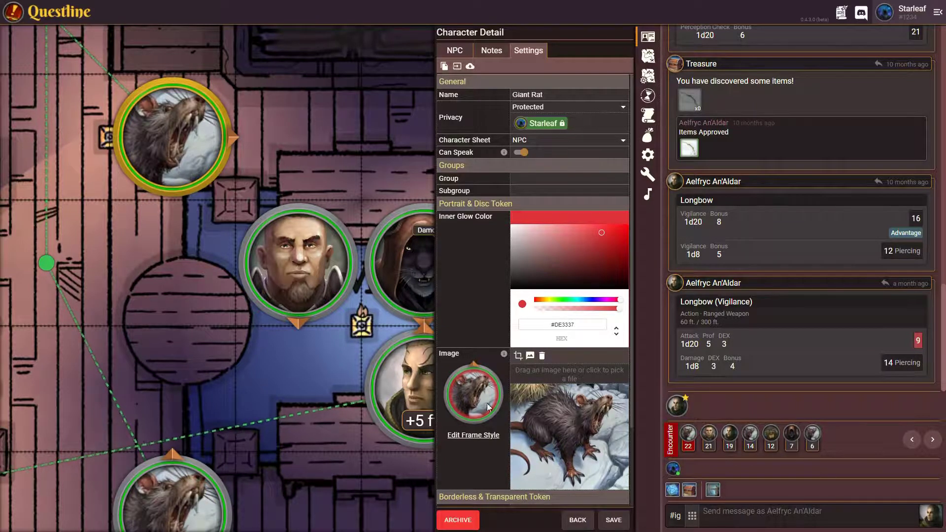
left_click(613, 520)
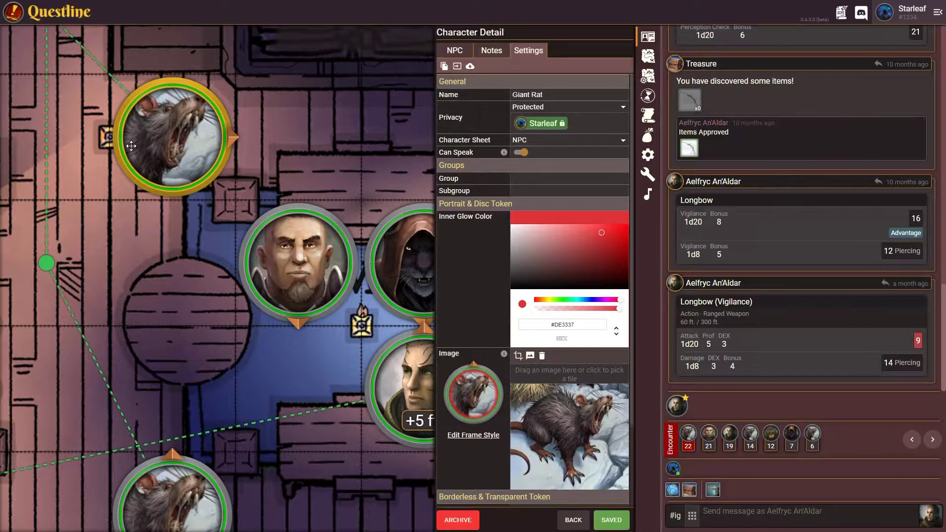
Open the Giant Rat's frame style for editing, browse through the pointer styles and choose pointer 0002.
scroll(217, 384, "down", 5)
left_click_drag(228, 384, 255, 311)
scroll(241, 295, "up", 3)
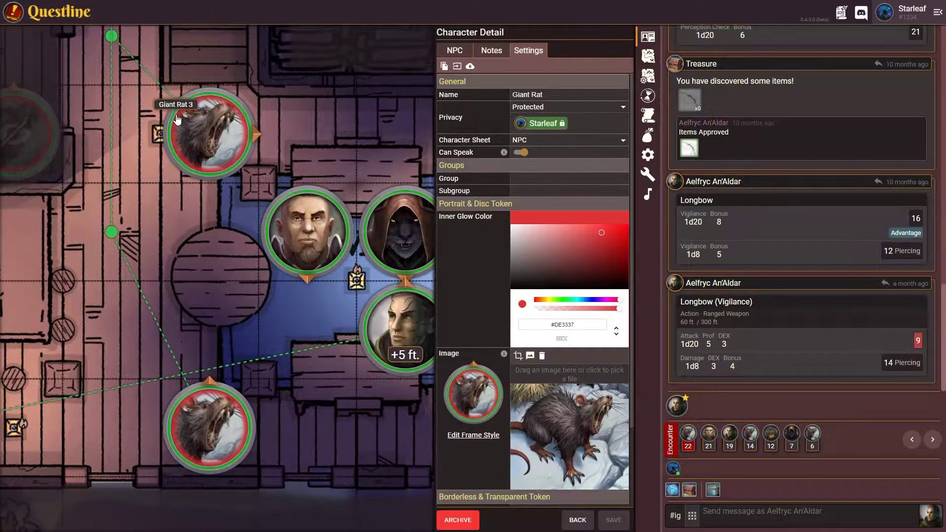
left_click_drag(349, 153, 299, 159)
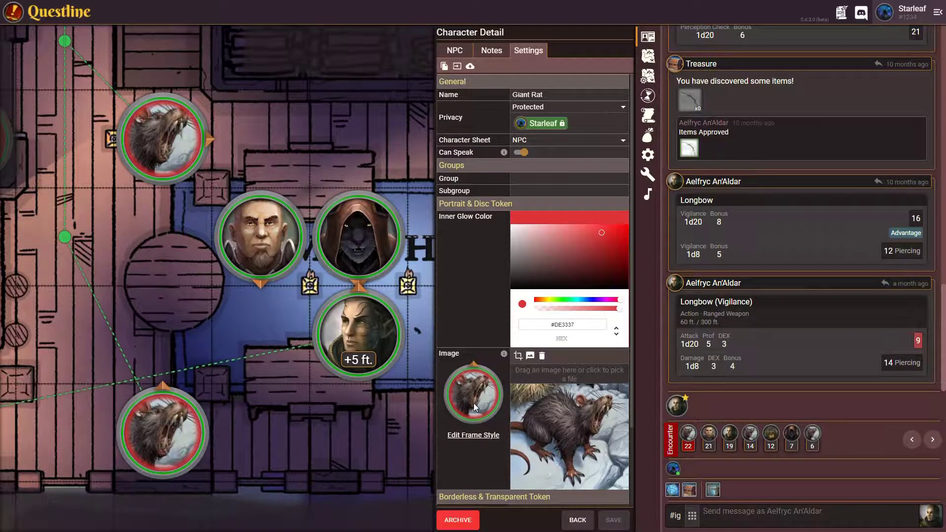
left_click(473, 437)
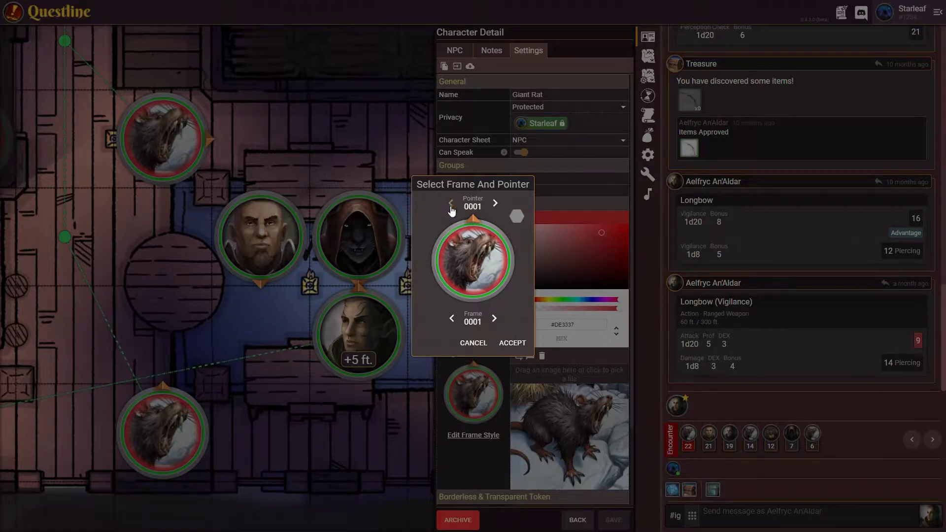
left_click(496, 204)
left_click(496, 204)
left_click(496, 206)
left_click(495, 206)
left_click(496, 206)
left_click(496, 206)
left_click(496, 206)
Give the Giant Rat's token the round frame 0003 after previewing its hexagonal version, then save and close the character.
left_click(494, 318)
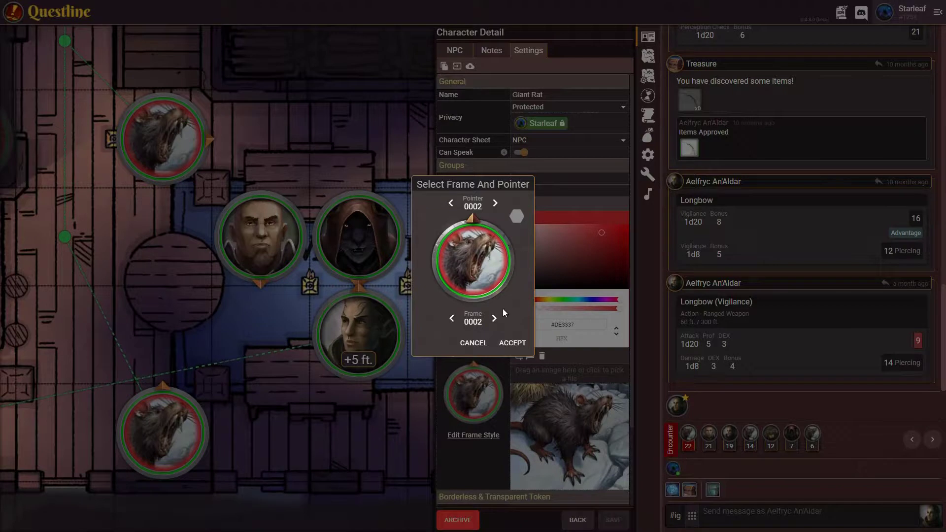
left_click(494, 318)
left_click(494, 319)
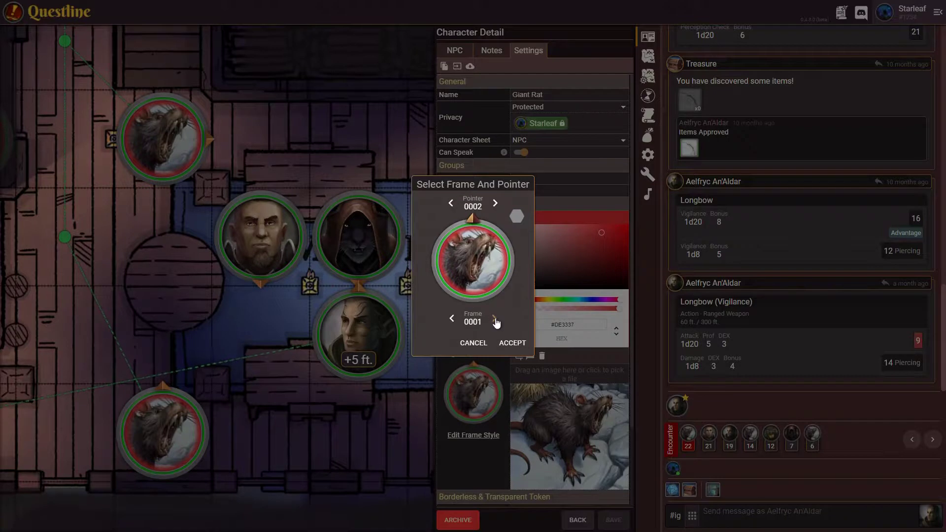
left_click(495, 320)
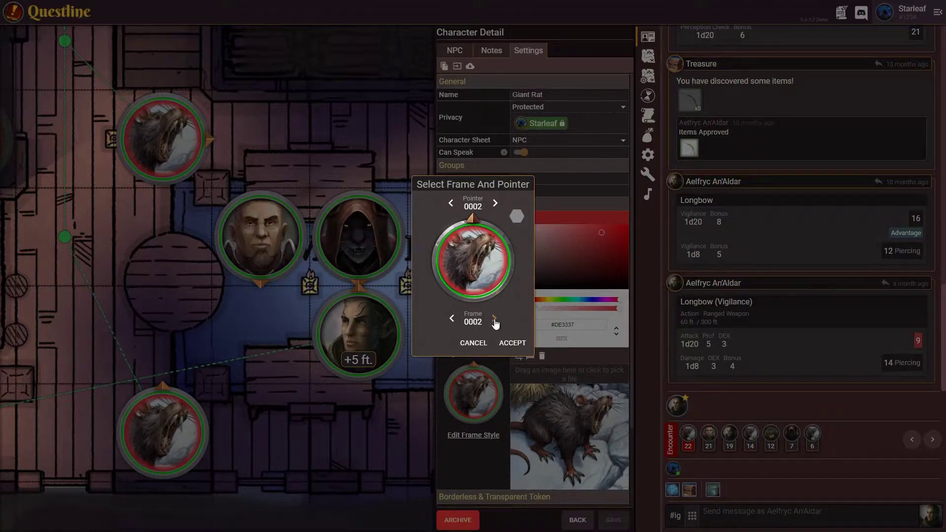
left_click(494, 319)
left_click(518, 218)
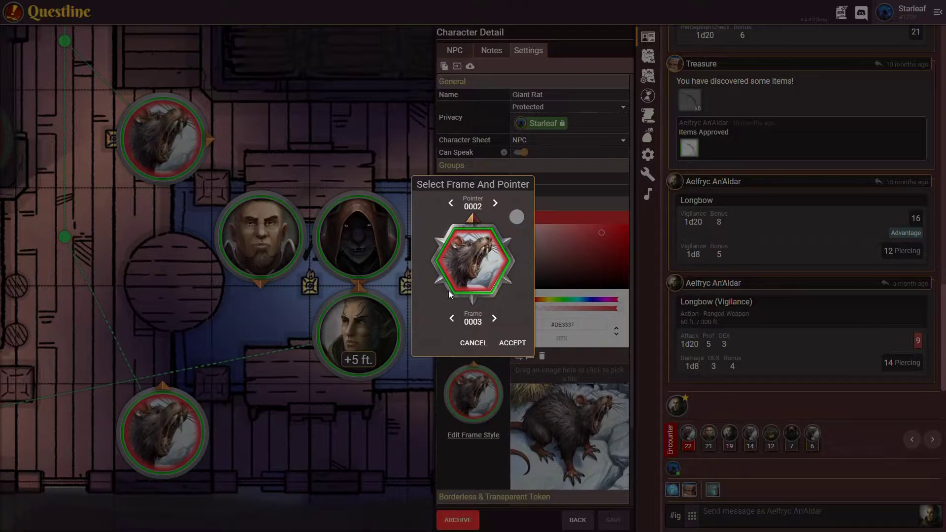
left_click(516, 217)
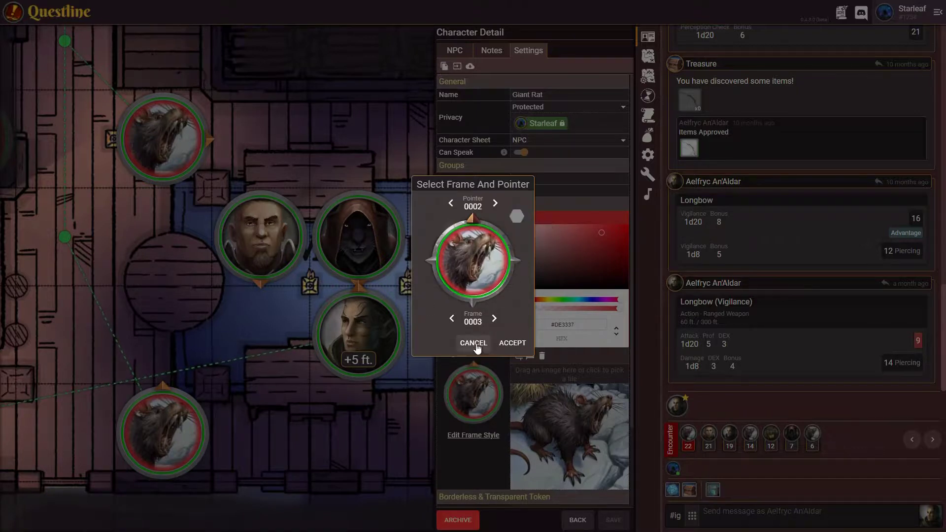
left_click(512, 348)
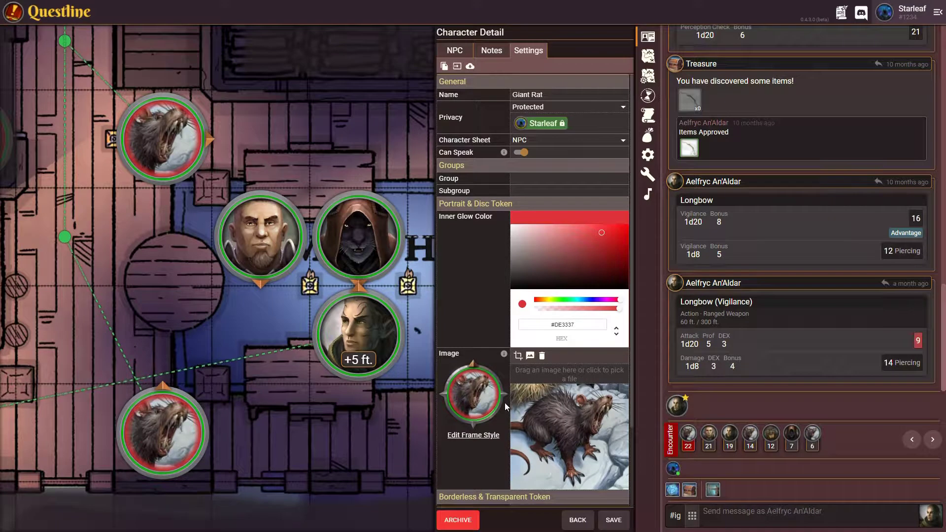
left_click(614, 519)
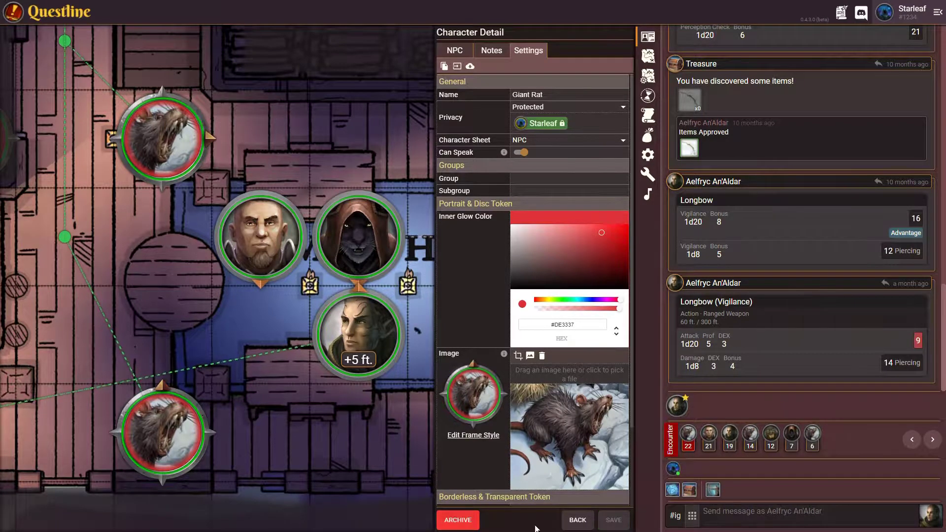
left_click(577, 521)
left_click(575, 519)
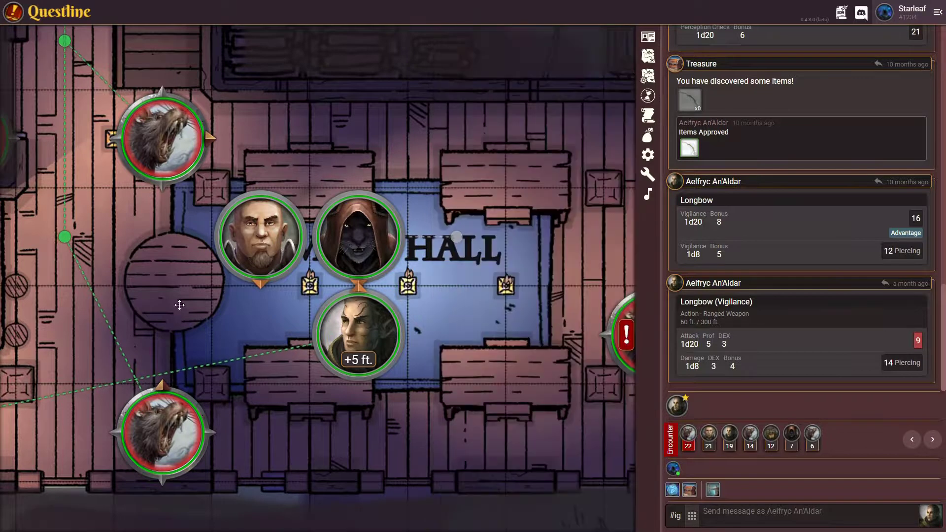
Open the settings of the character Rhord Whitehart.
left_click_drag(370, 311, 280, 325)
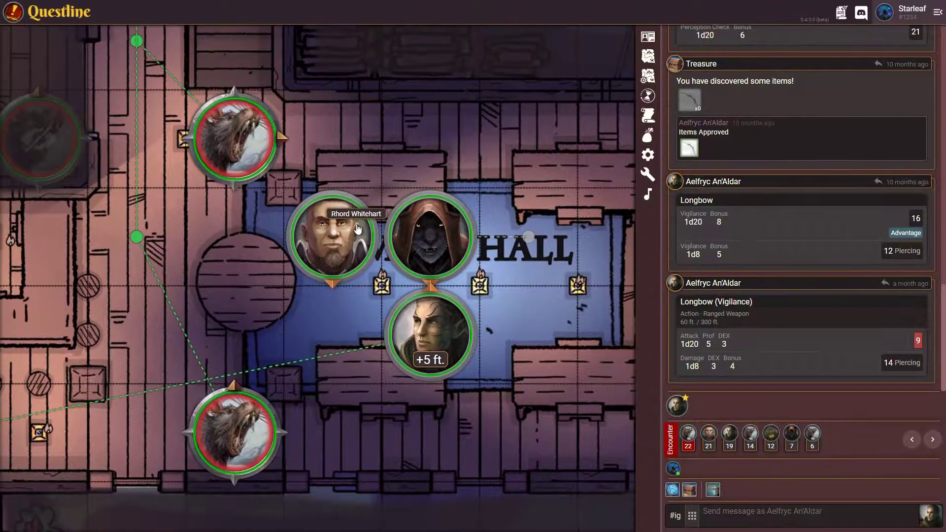
left_click(647, 37)
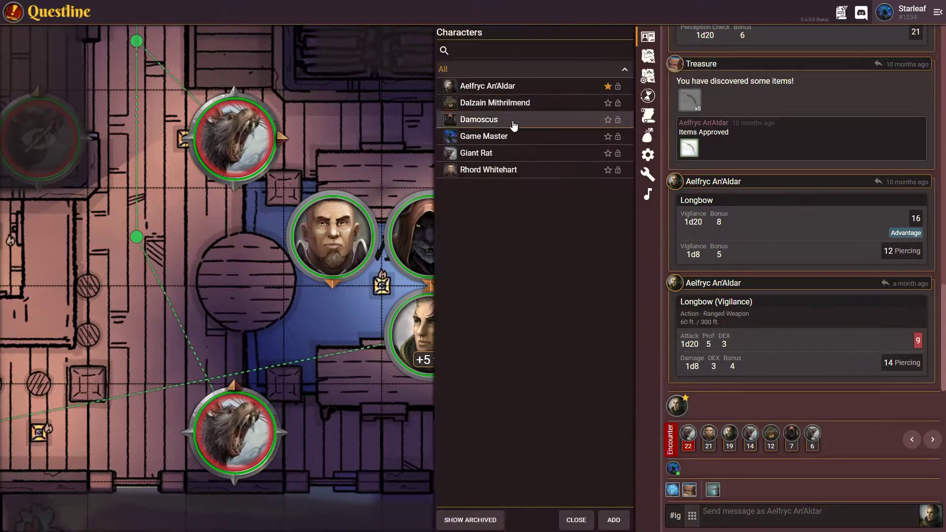
left_click(524, 173)
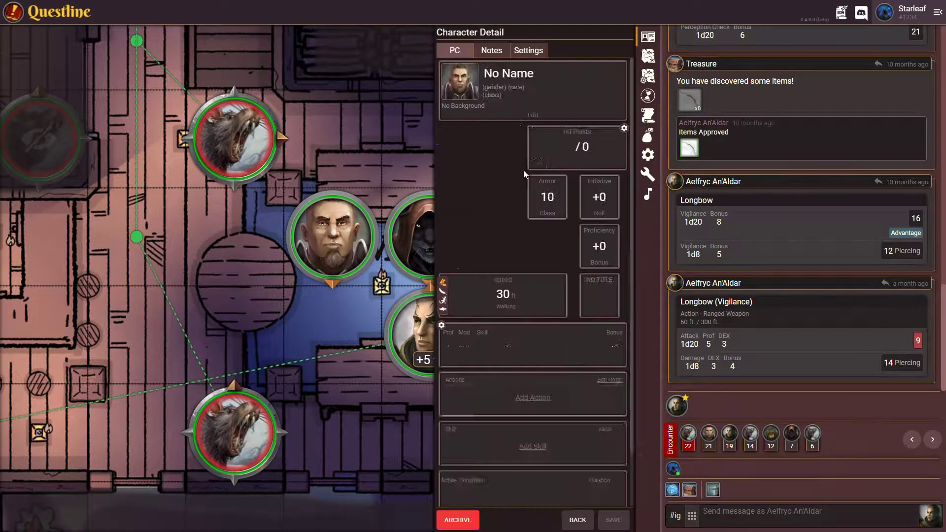
left_click(530, 52)
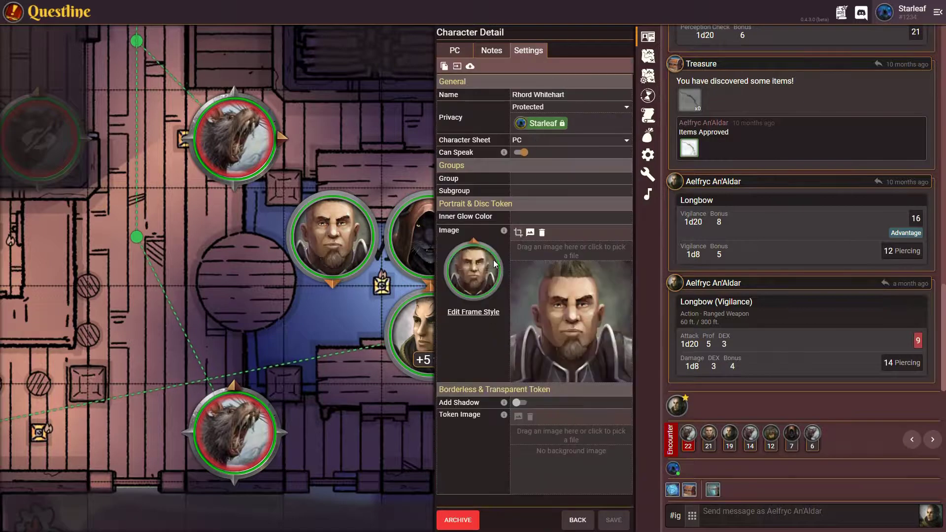
Set Rhord Whitehart's token to pointer 0003 and frame 0002, then save and close the character.
left_click(474, 314)
left_click(495, 204)
left_click(495, 205)
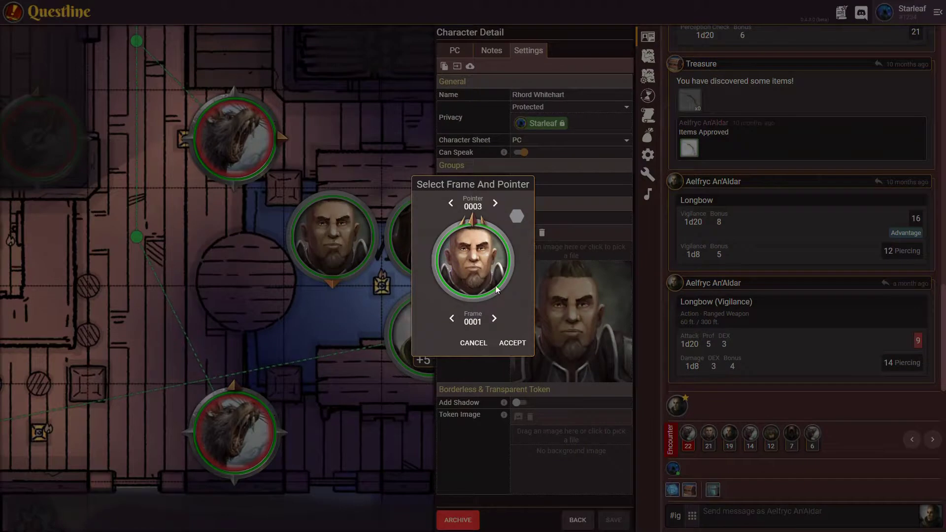
left_click(494, 319)
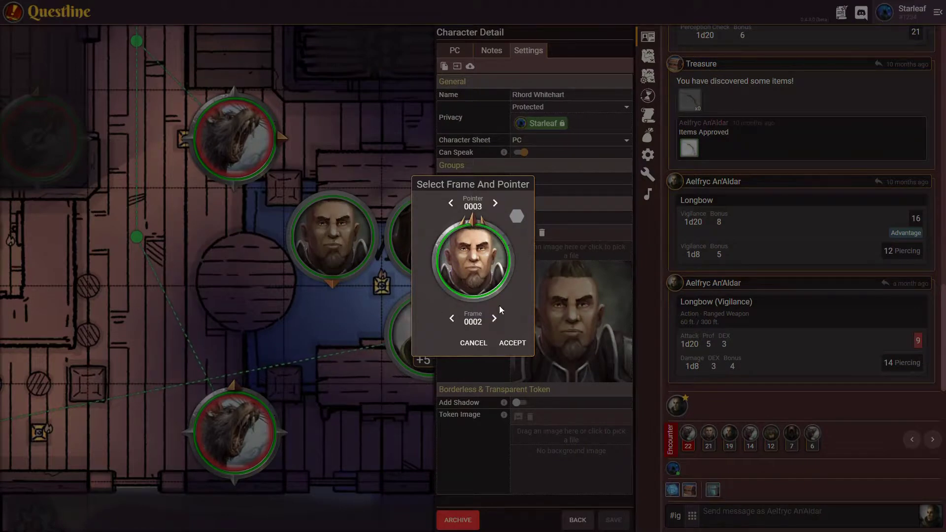
left_click(513, 343)
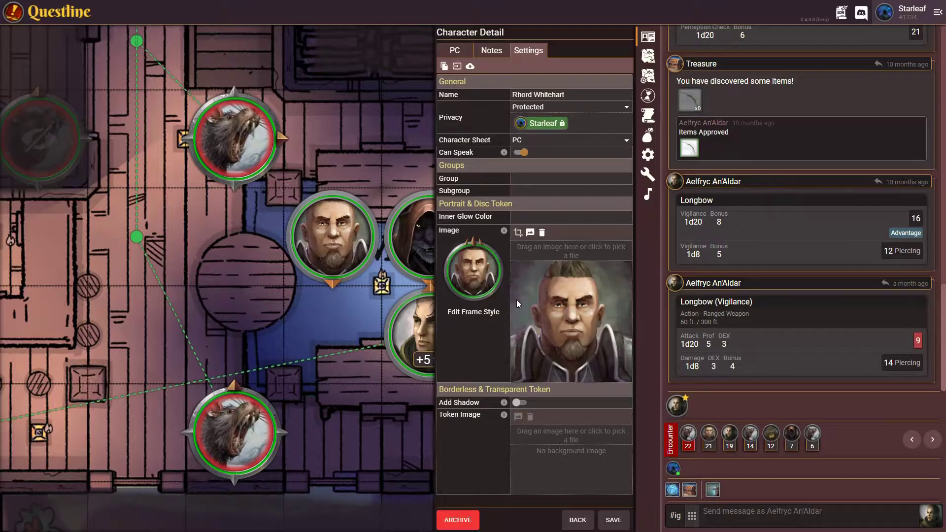
left_click(614, 520)
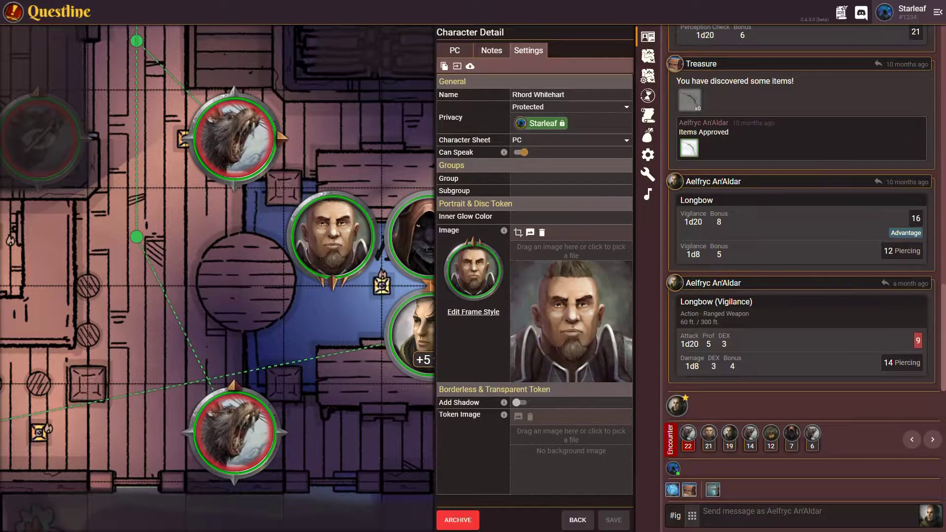
left_click(573, 520)
left_click(579, 519)
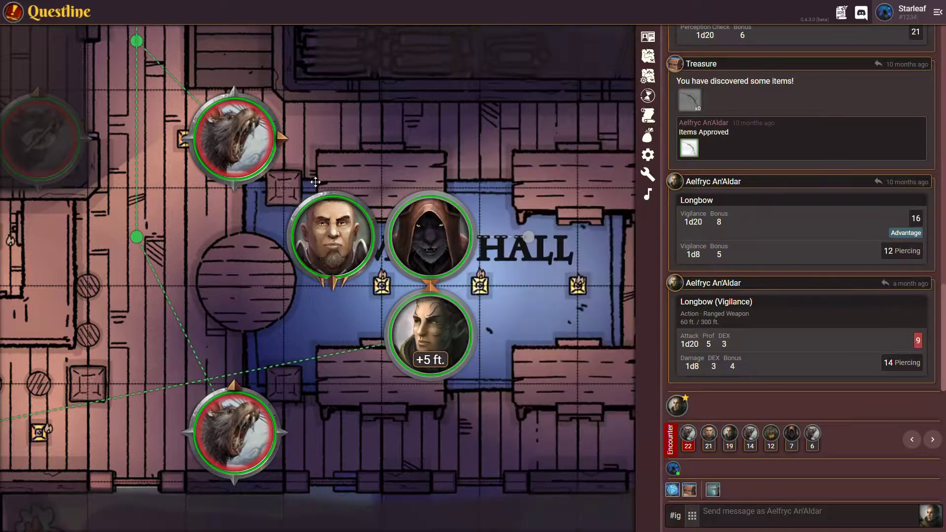
Select Rhord Whitehart's token and turn its facing pointer west, north and back to south.
left_click(357, 218)
left_click(235, 238)
left_click(332, 139)
left_click(332, 335)
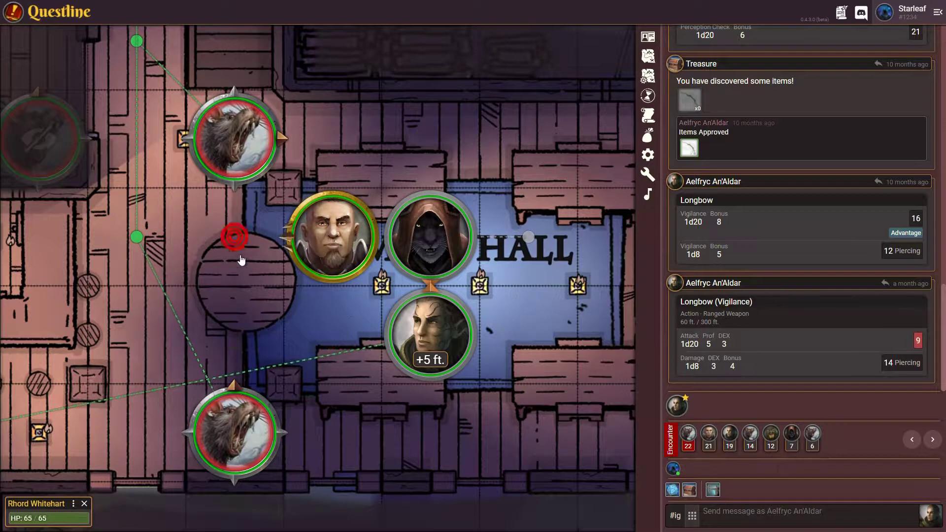
Rotate Giant Rat 3's pointer through all four directions, leave it facing south and deselect the token.
left_click(233, 134)
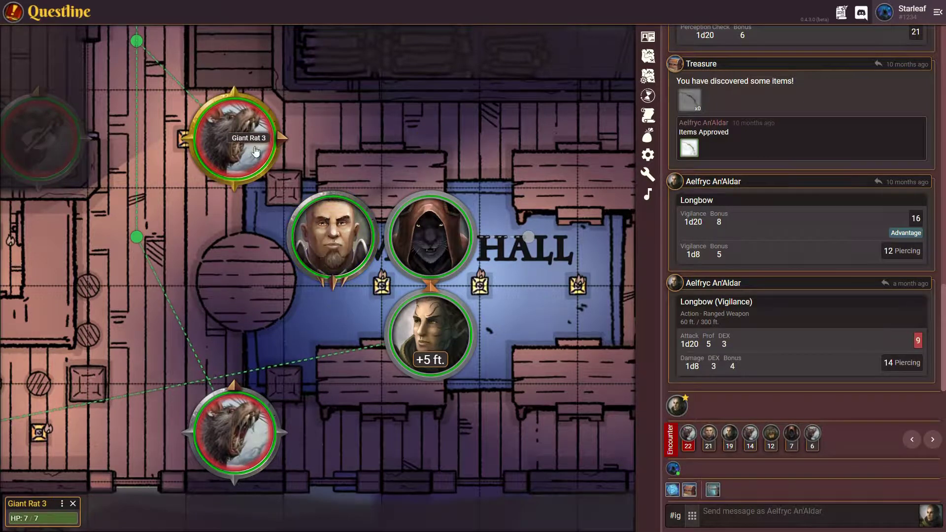
left_click(235, 237)
left_click(136, 139)
left_click(233, 52)
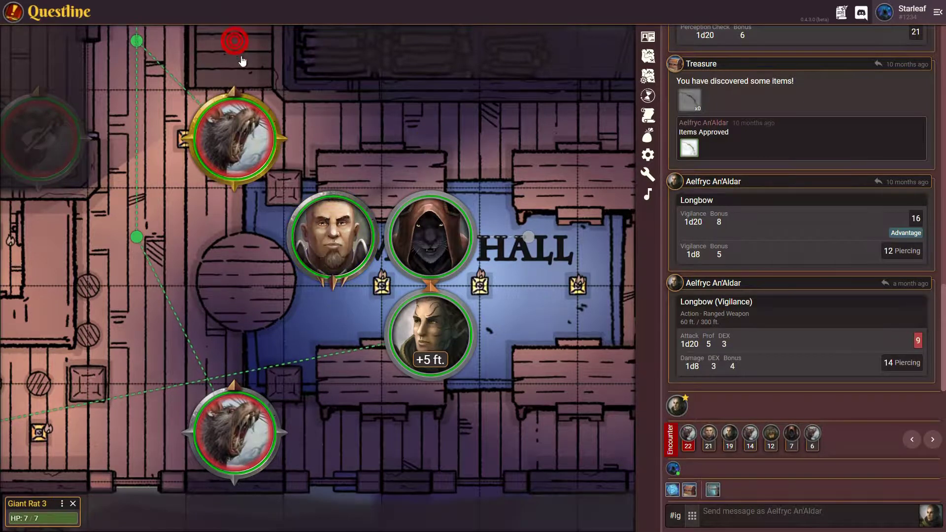
left_click(331, 139)
left_click(235, 236)
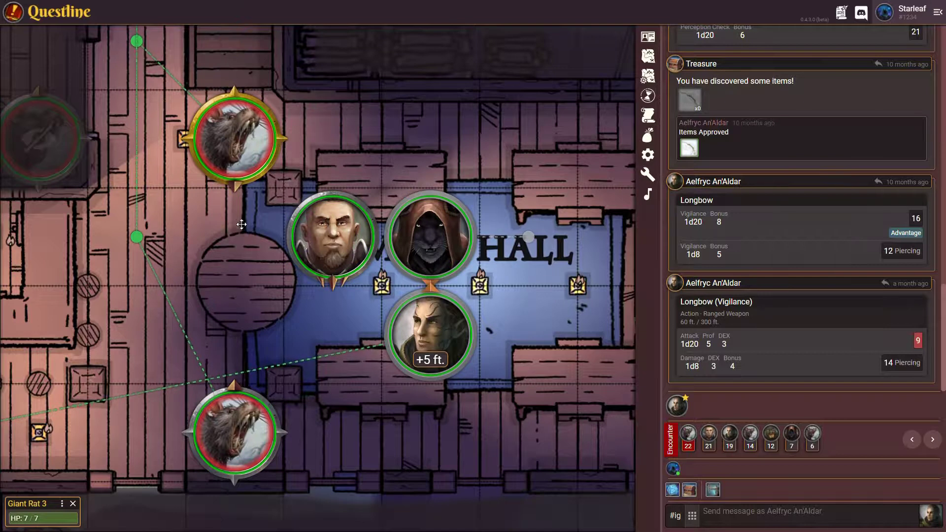
key("Escape")
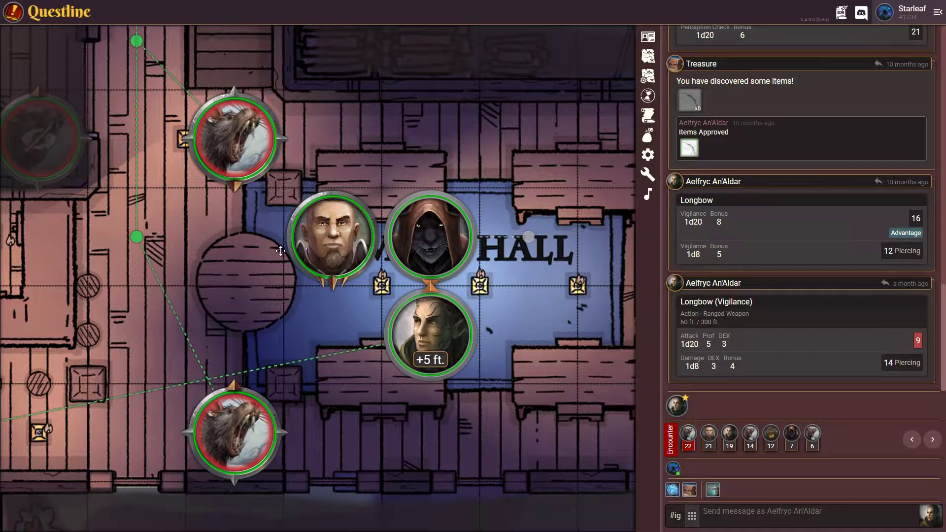
Display the Grasslands map from the map list, leaving its detail page without changes, and close the list.
left_click(649, 58)
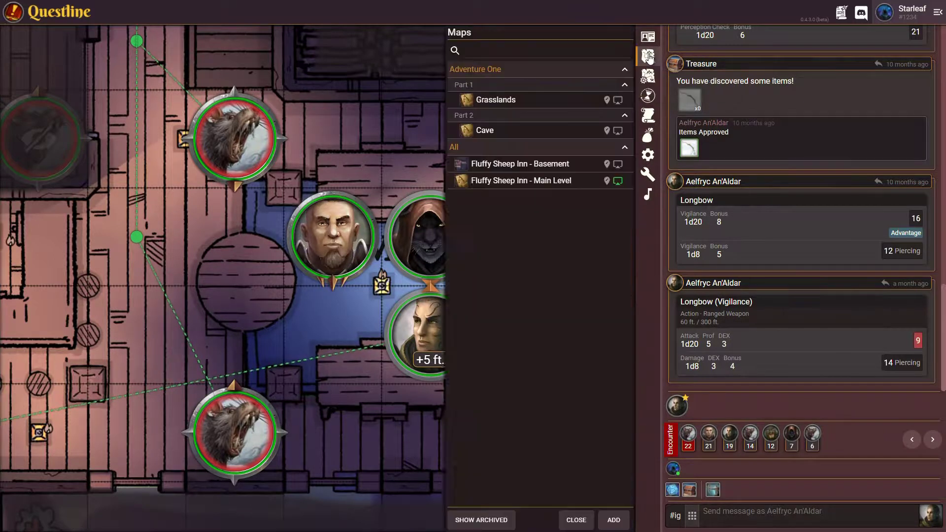
left_click(499, 107)
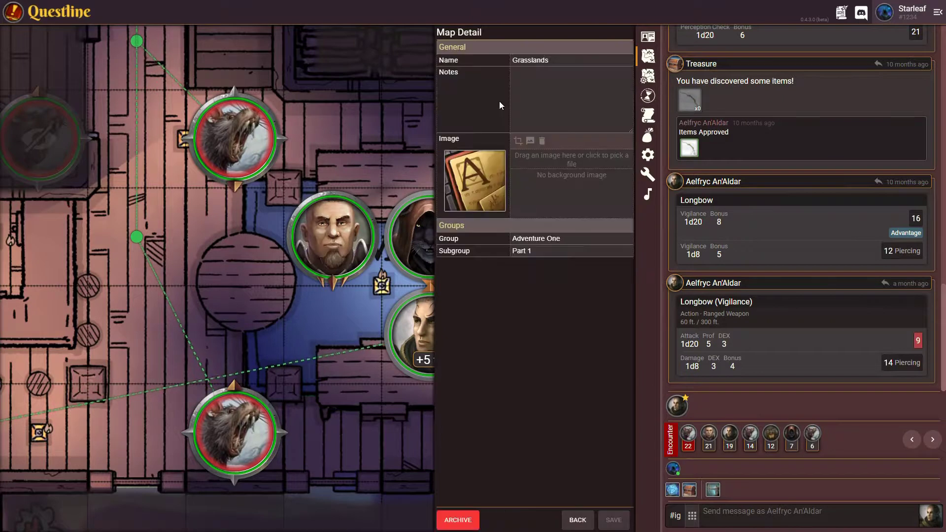
left_click(578, 519)
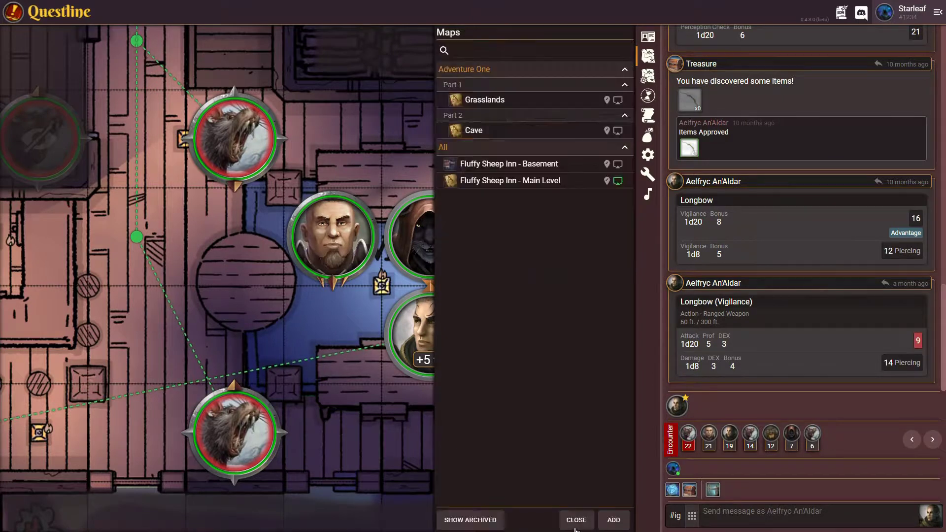
left_click(617, 100)
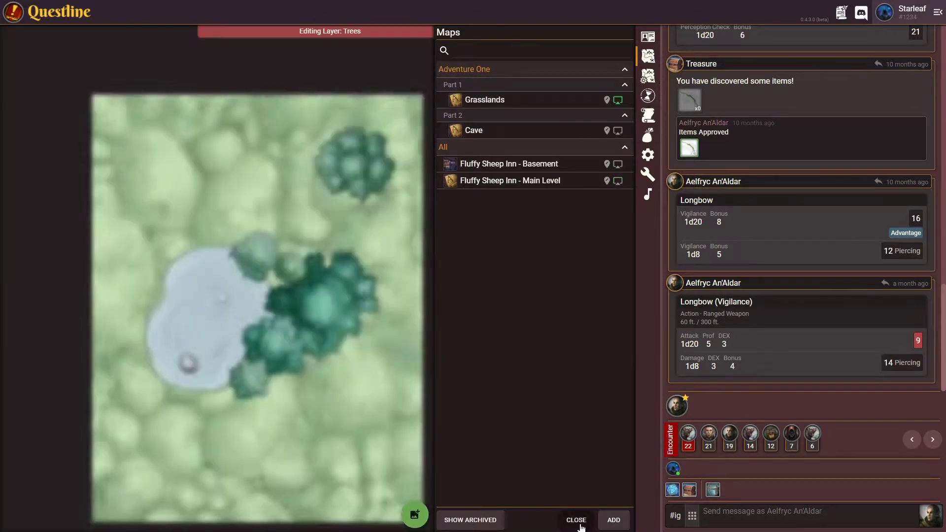
left_click(576, 520)
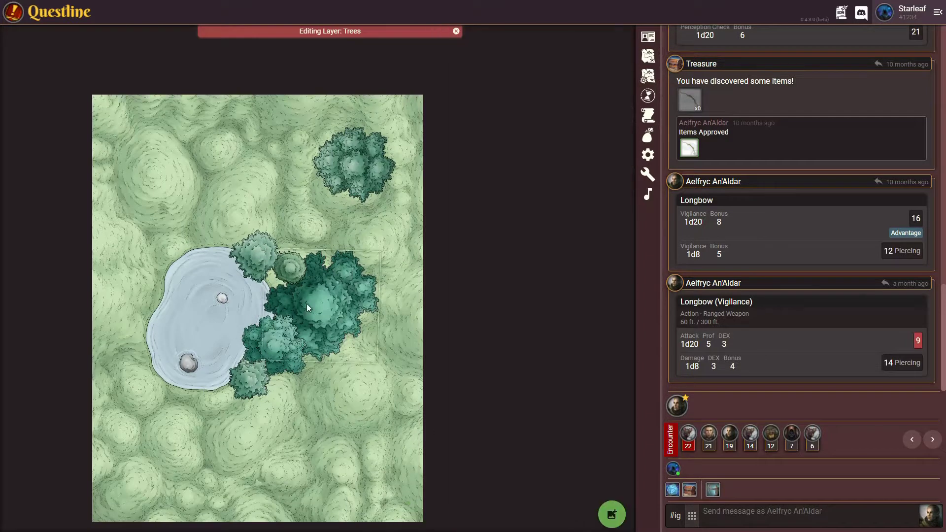
Set the Grasslands map's grid type to Hexagonal with size 60, save the settings and enable the grid.
scroll(244, 193, "up", 3)
left_click_drag(270, 213, 361, 169)
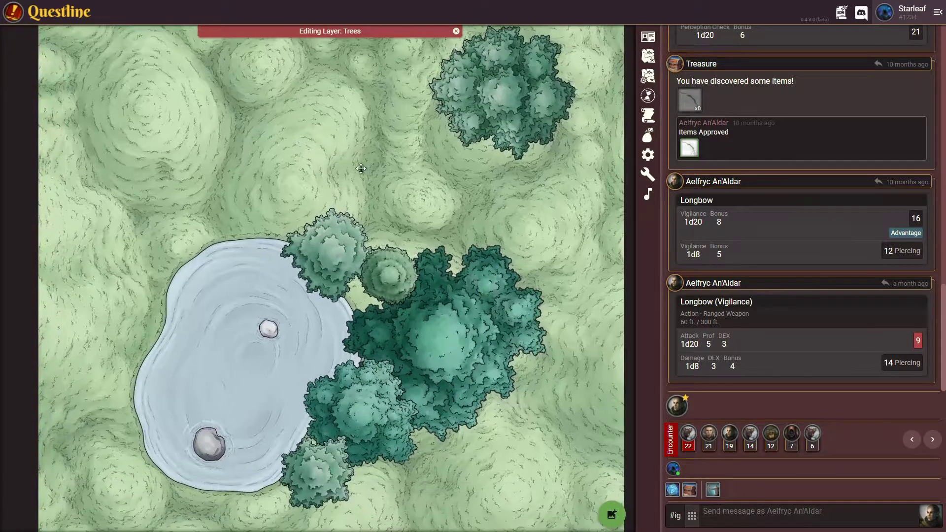
left_click(648, 81)
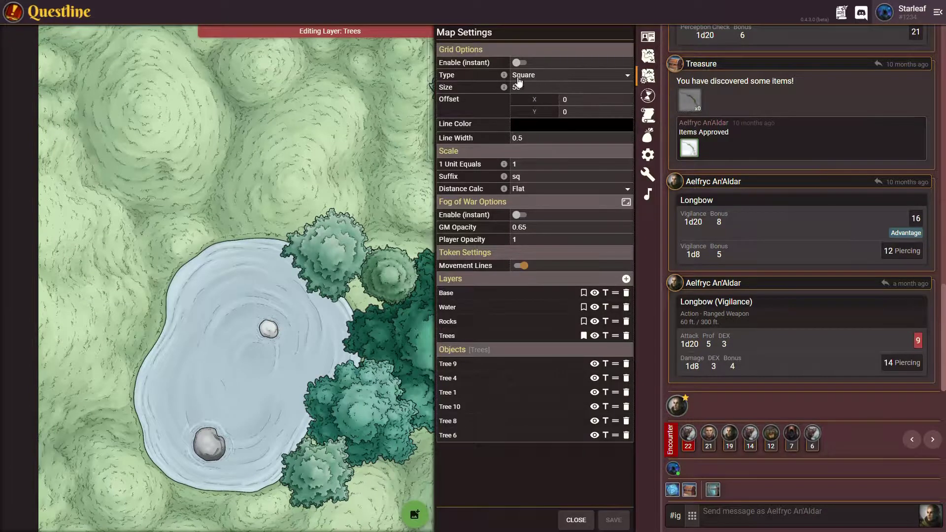
mouse_move(504, 73)
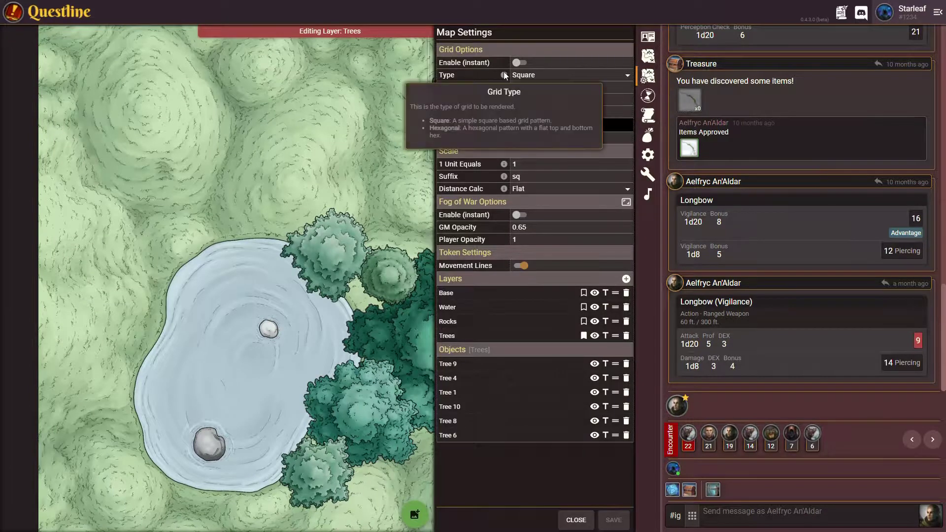
left_click(531, 75)
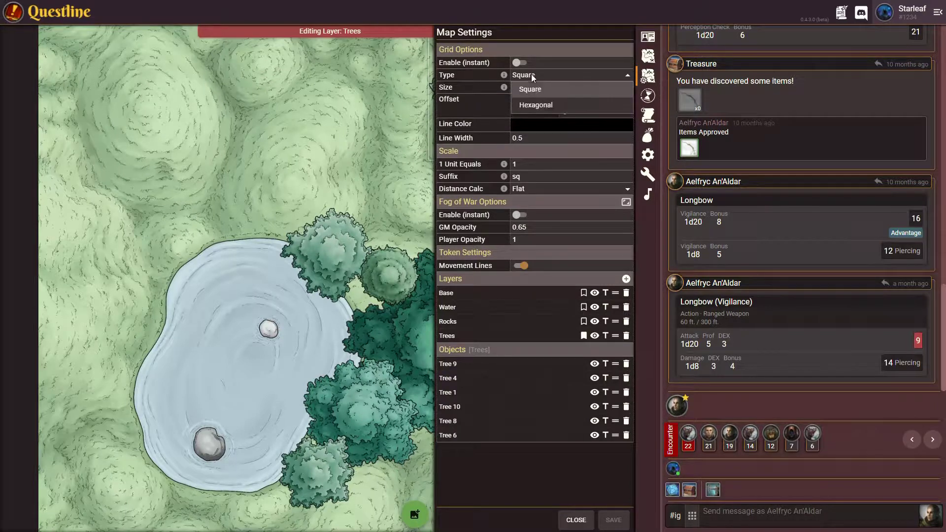
left_click(544, 106)
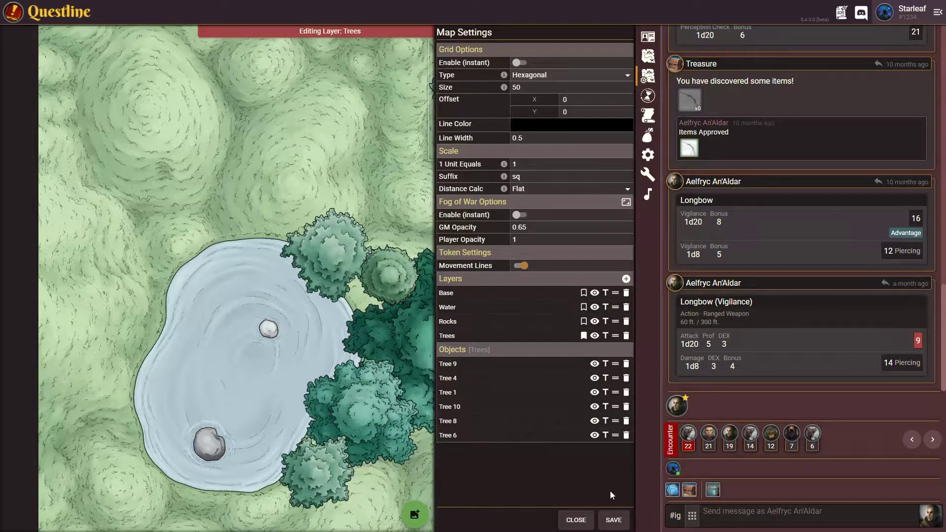
left_click(613, 520)
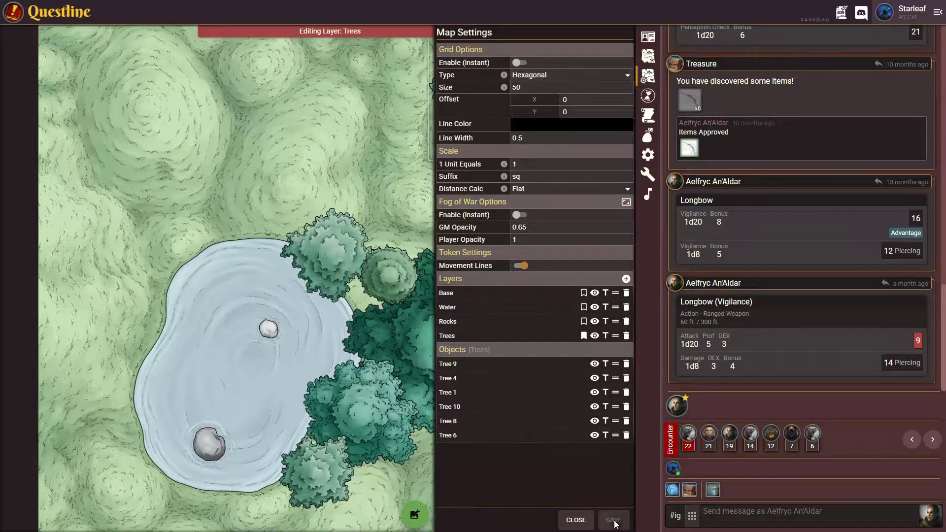
left_click(518, 63)
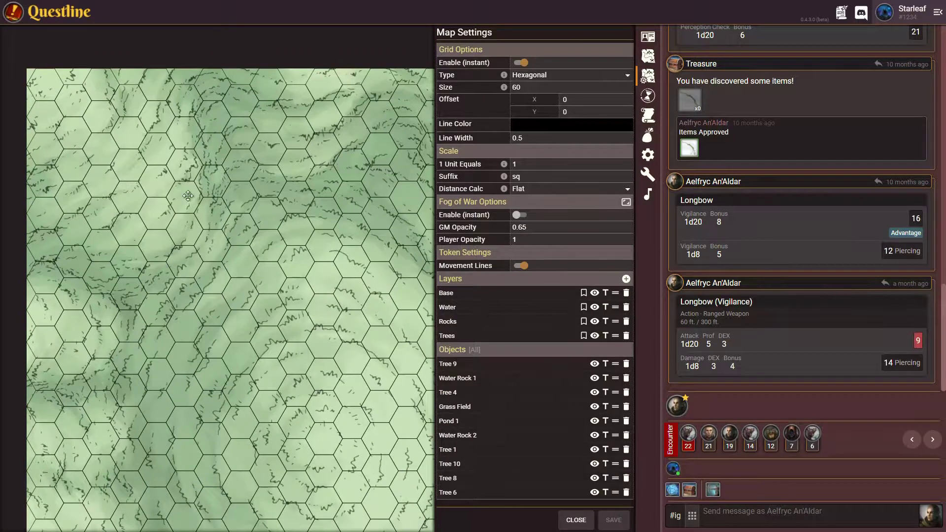
scroll(256, 300, "down", 3)
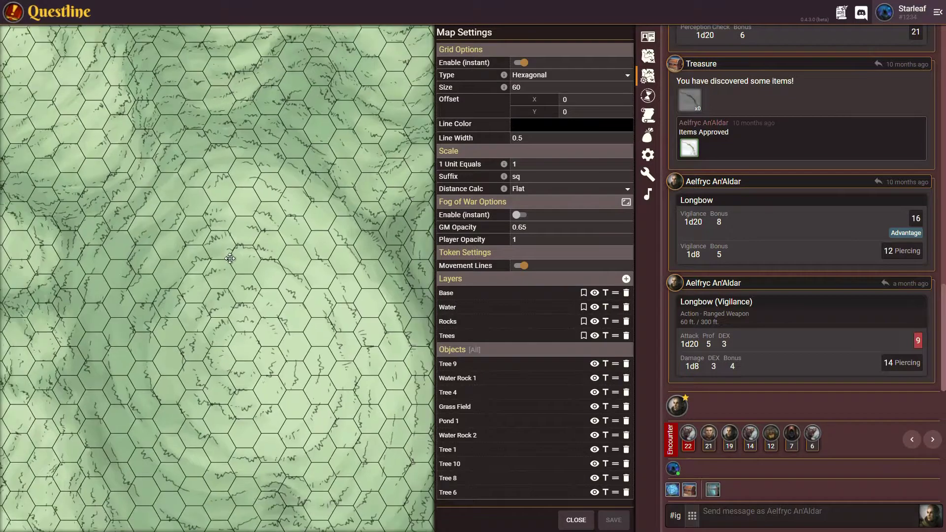
Make the black grid line color semi-transparent with an alpha of 0.49 and save the map settings.
left_click(529, 126)
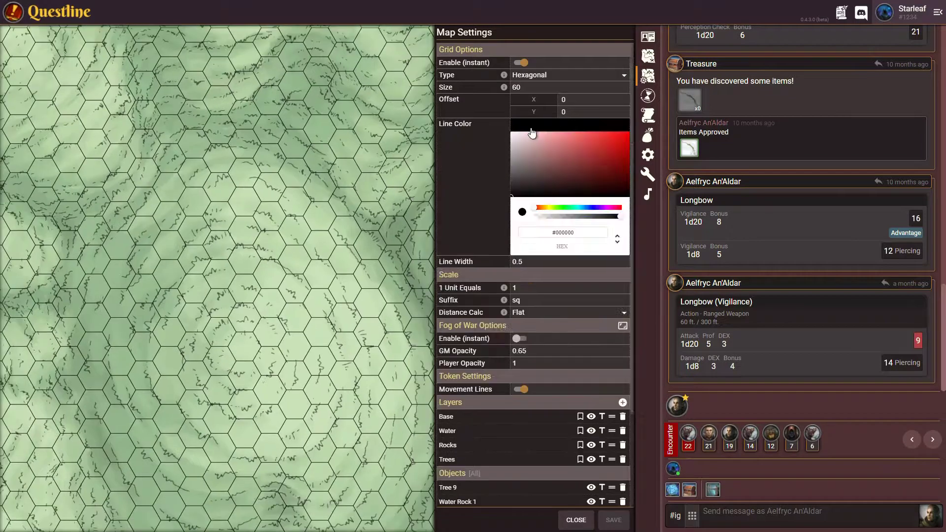
left_click_drag(597, 218, 590, 217)
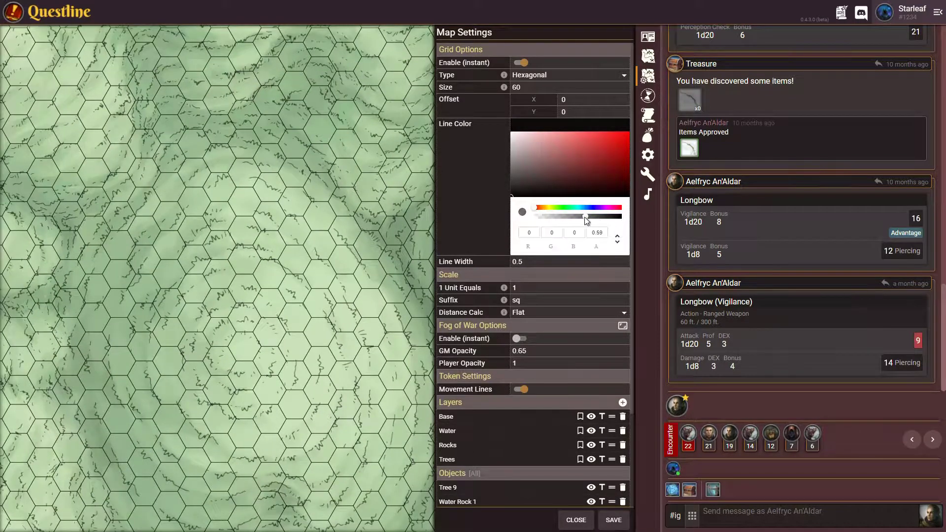
left_click(613, 519)
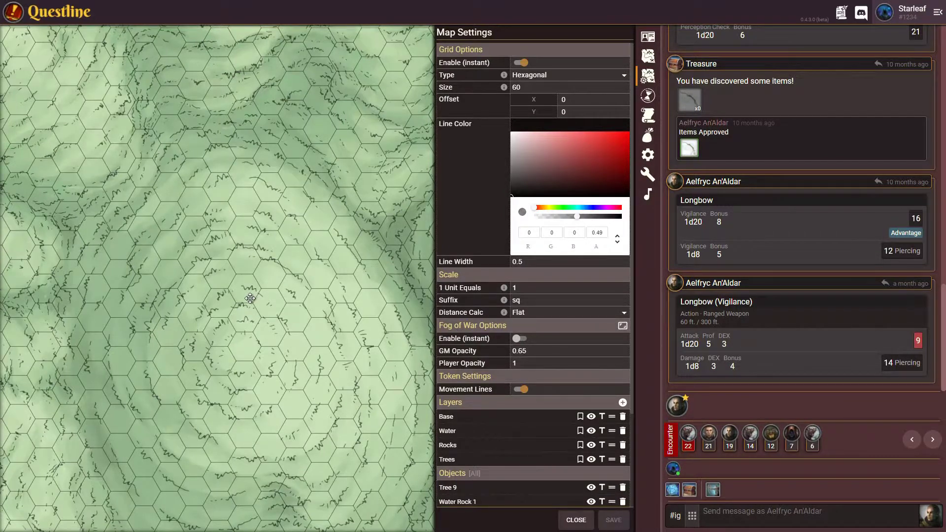
Set the map scale so that one unit equals 1 with the suffix m, and save it.
scroll(253, 295, "down", 3)
scroll(253, 295, "up", 3)
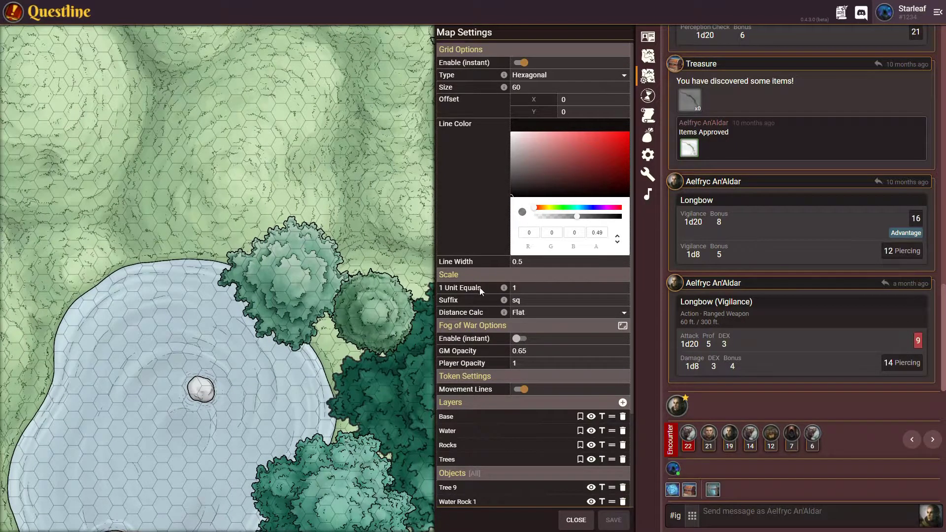
left_click_drag(531, 290, 509, 292)
left_click_drag(513, 300, 520, 301)
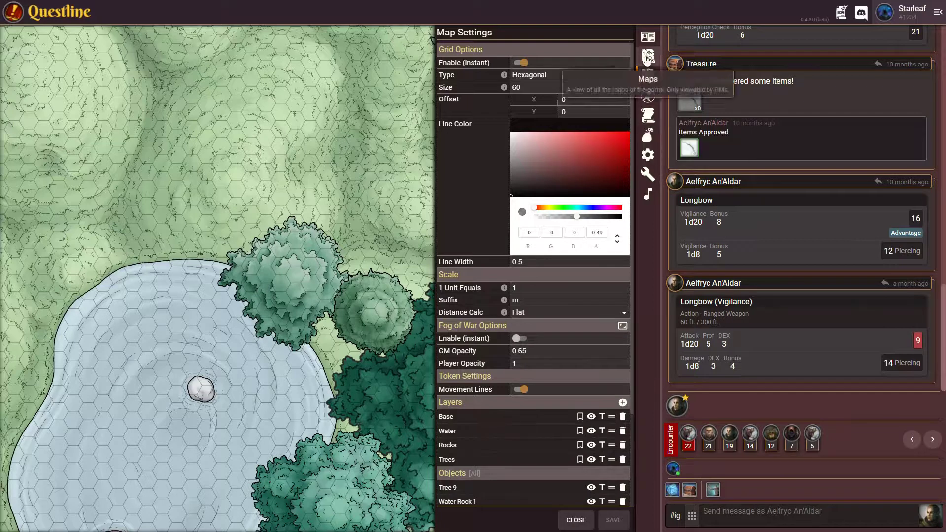
Open the character list and place a Giant Rat token on the grass above the pond.
left_click(647, 37)
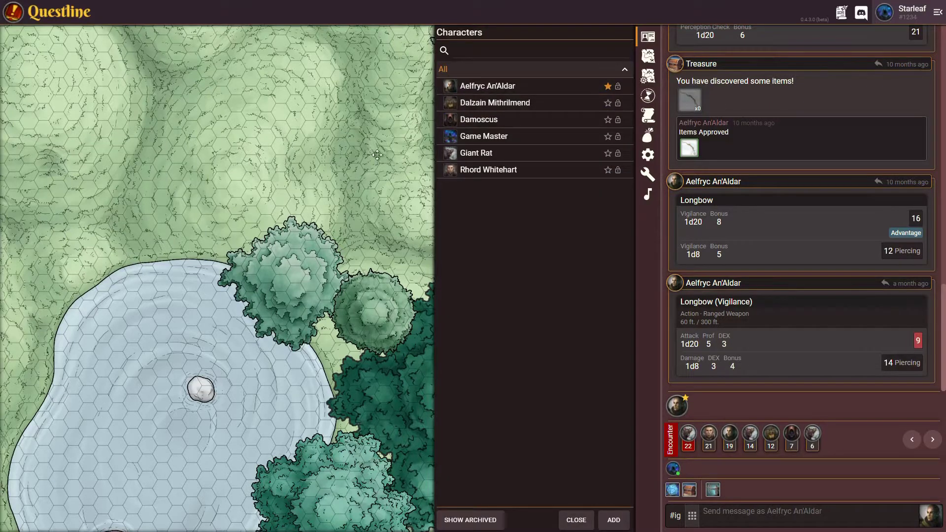
scroll(426, 135, "up", 5)
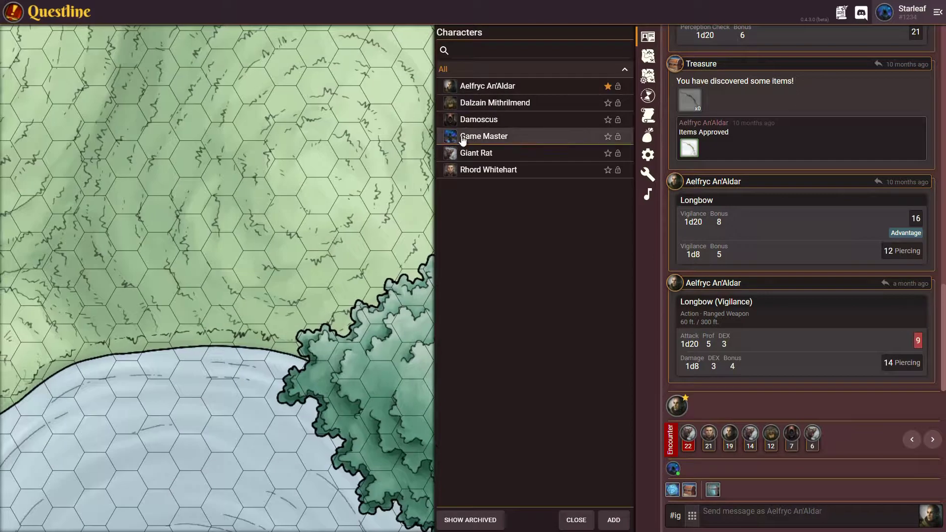
left_click_drag(467, 153, 393, 181)
left_click_drag(159, 254, 159, 252)
scroll(163, 252, "up", 4)
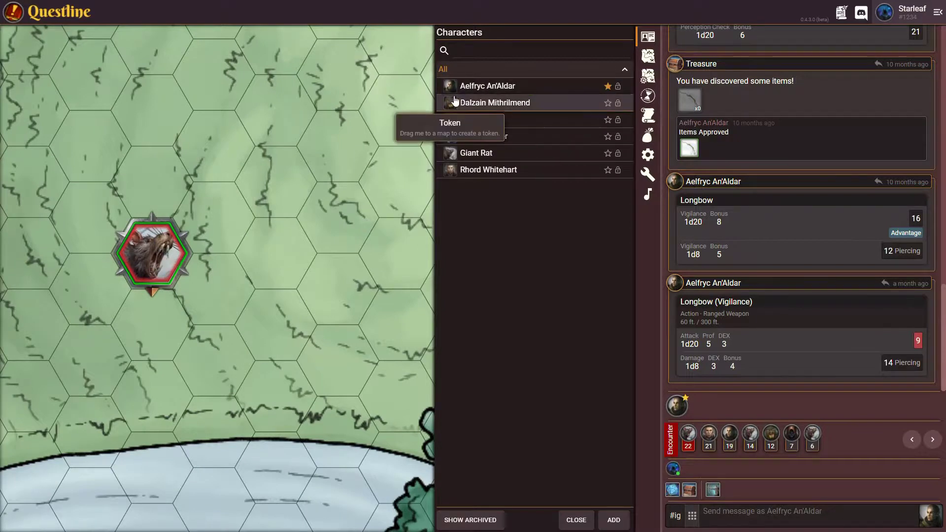
scroll(108, 263, "up", 3)
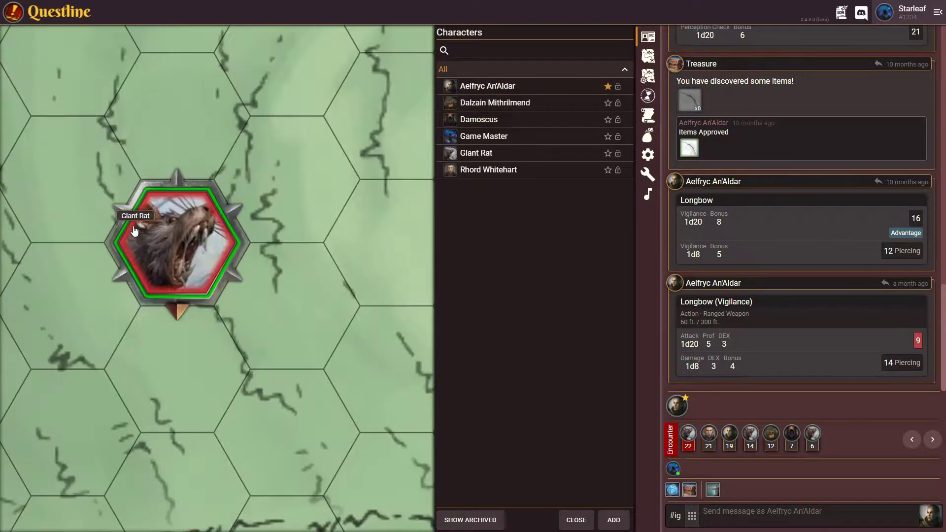
Add tokens for Aelfryc An'Aldar and Rhord Whitehart on the hexes east of the Giant Rat.
left_click_drag(490, 87, 381, 123)
left_click_drag(350, 242, 296, 243)
scroll(296, 243, "down", 1)
scroll(275, 235, "down", 1)
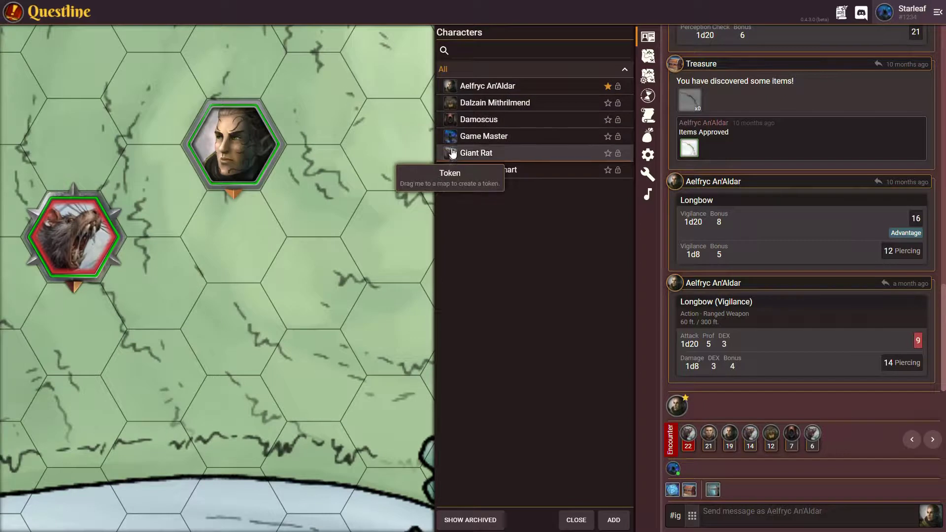
left_click_drag(450, 170, 313, 282)
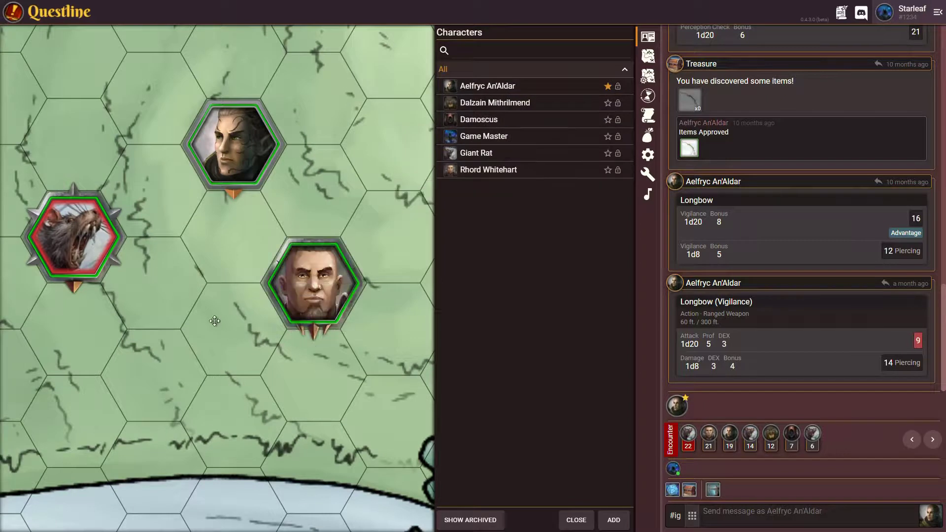
Close the character list and move Rhord Whitehart's token several hexes to the northeast.
left_click(577, 521)
scroll(291, 368, "down", 2)
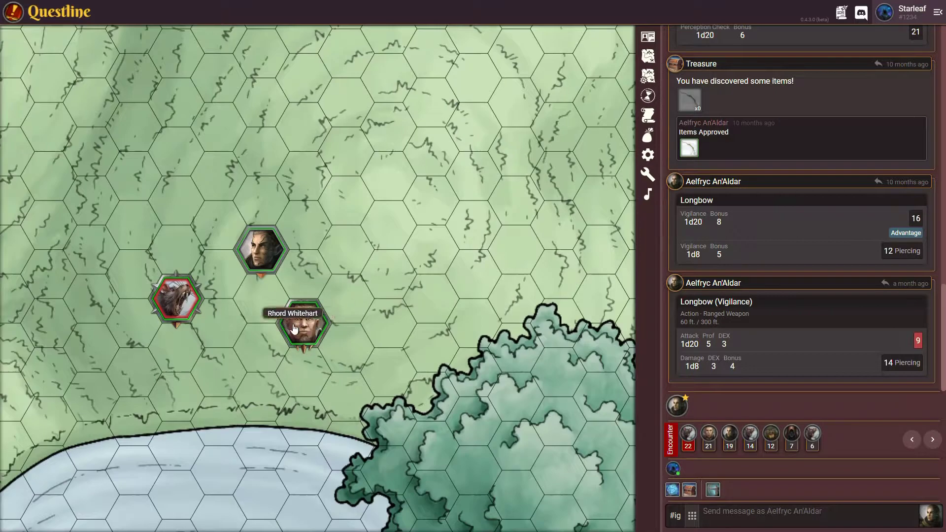
left_click_drag(298, 324, 472, 129)
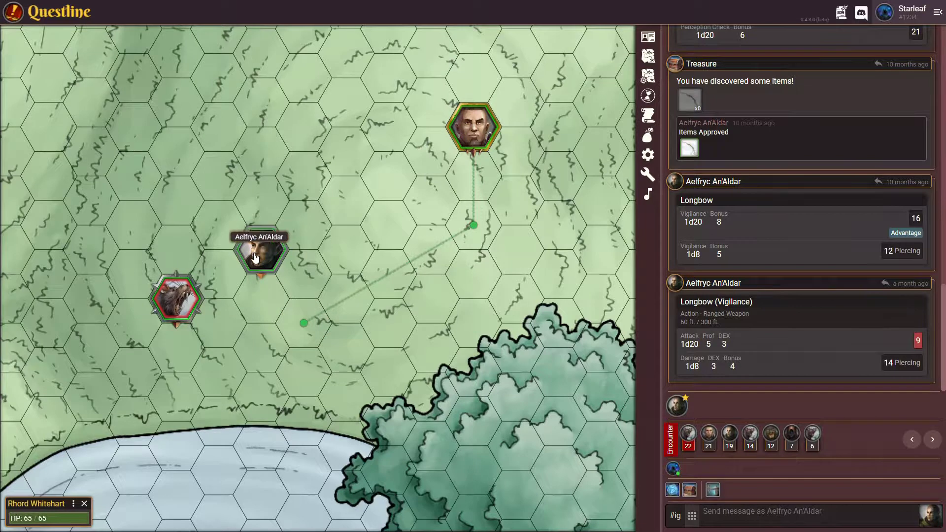
Move Aelfryc An'Aldar's token a few hexes north, away from the Giant Rat.
scroll(264, 245, "up", 3)
left_click_drag(195, 271, 311, 252)
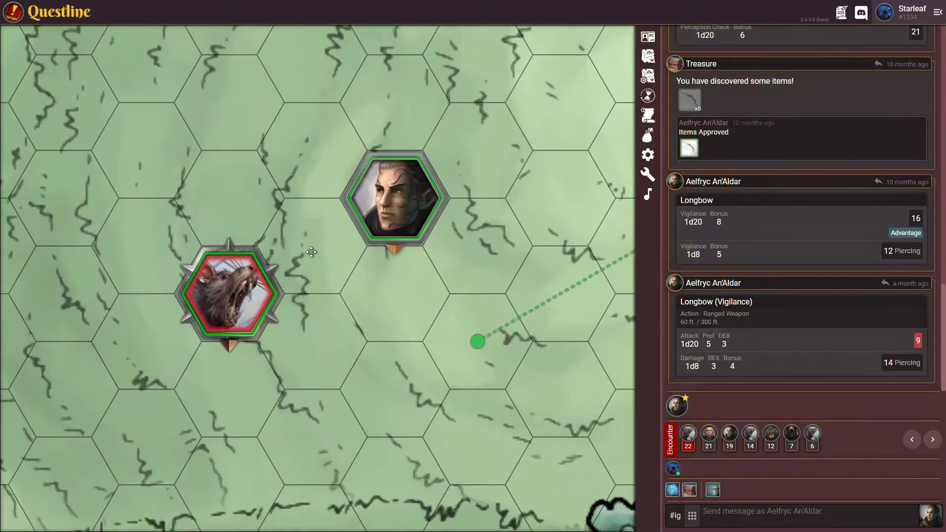
scroll(283, 283, "down", 2)
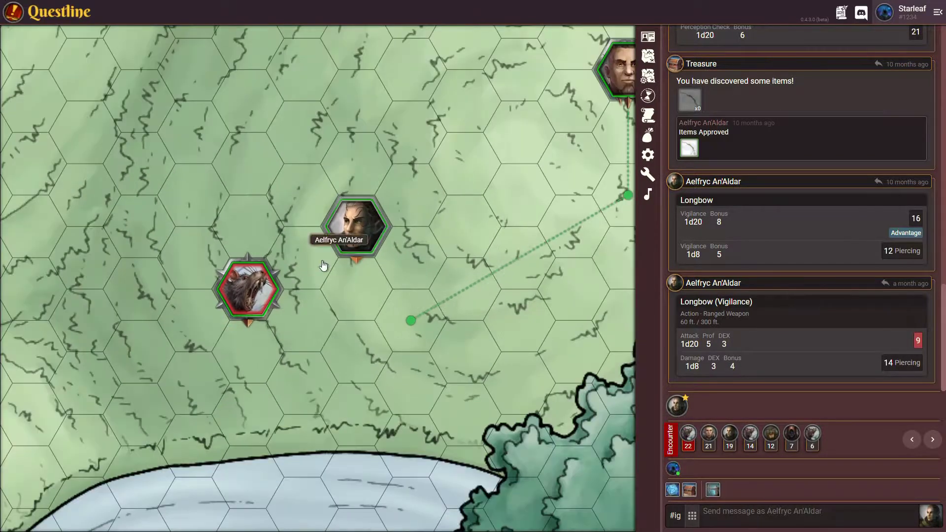
left_click_drag(412, 164, 409, 184)
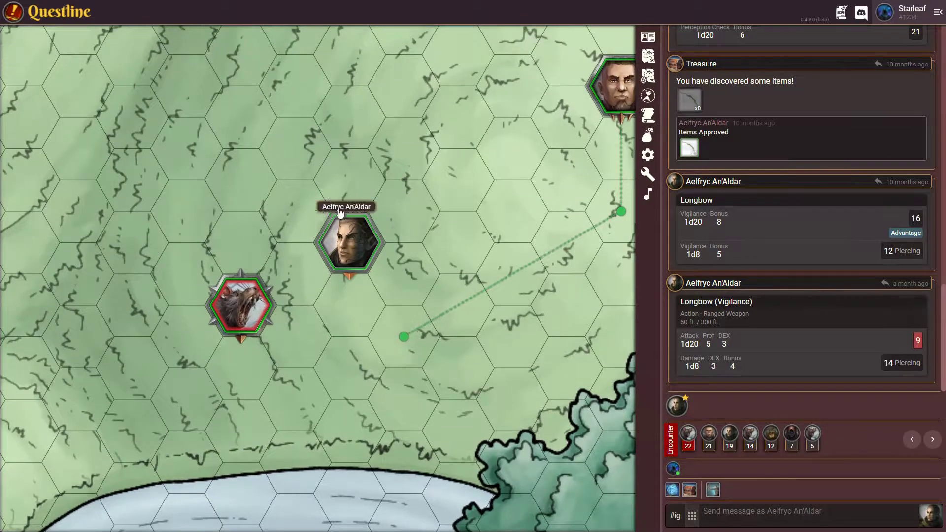
left_click_drag(353, 256, 289, 86)
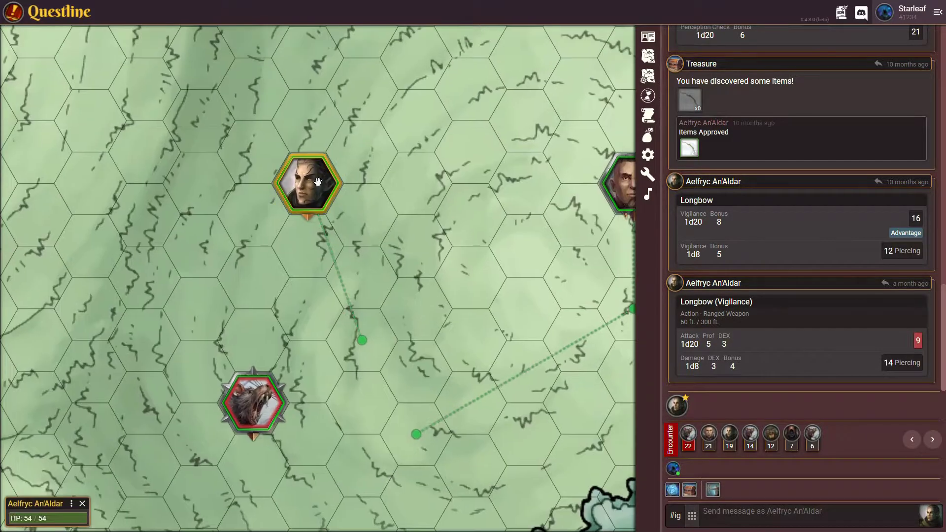
Enlarge Aelfryc An'Aldar's token and move it on the hexes northeast of the Giant Rat.
scroll(362, 172, "down", 2)
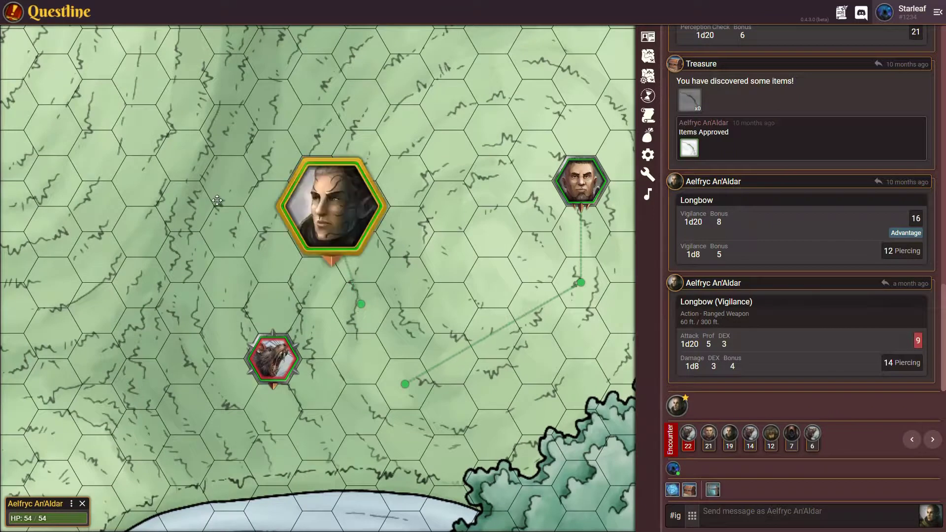
scroll(217, 200, "up", 2)
left_click_drag(350, 219, 406, 215)
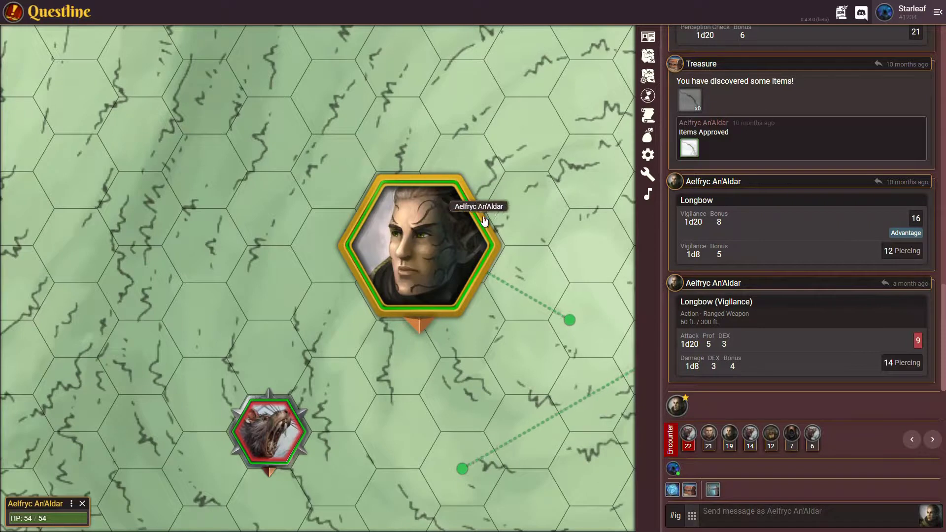
Move Rhord Whitehart's token west onto the northeast corner of Aelfryc An'Aldar's enlarged token, and select Aelfryc's token.
left_click_drag(543, 215, 355, 207)
left_click_drag(523, 168, 271, 166)
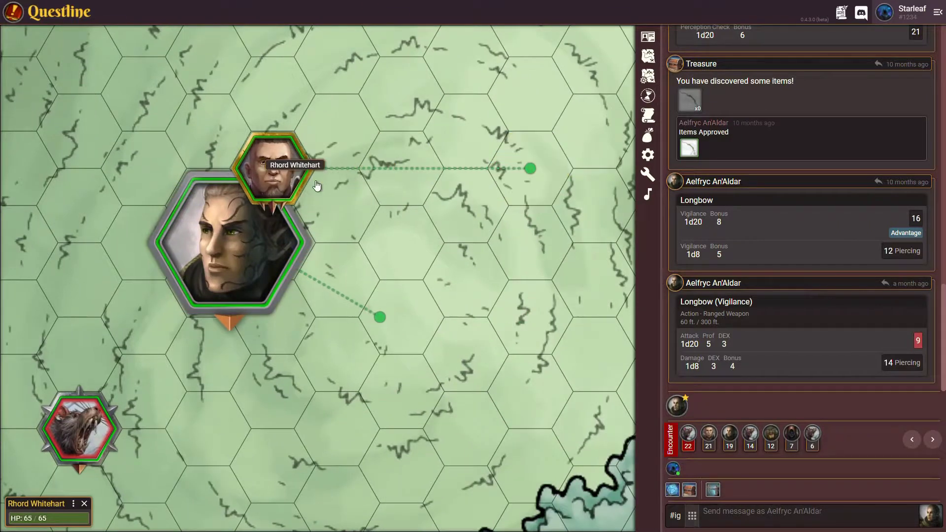
left_click(247, 263)
left_click(244, 265)
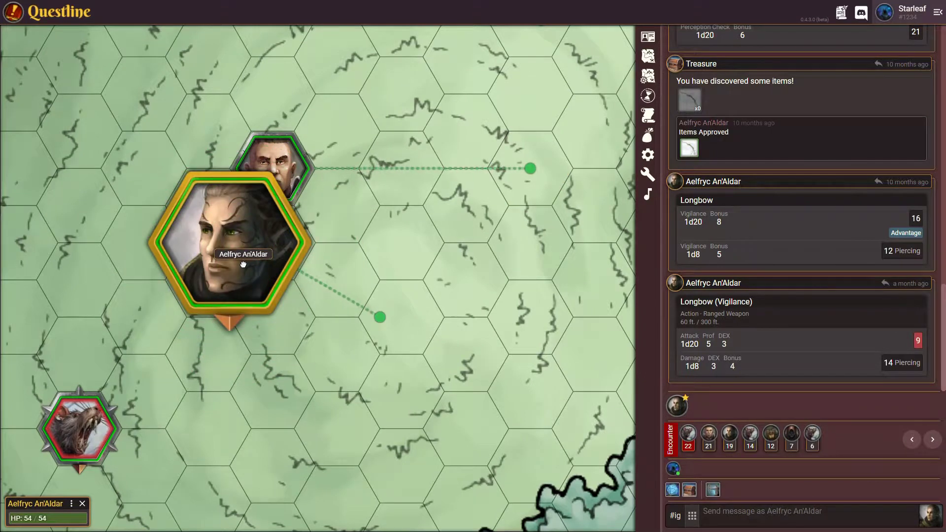
left_click_drag(243, 263, 247, 266)
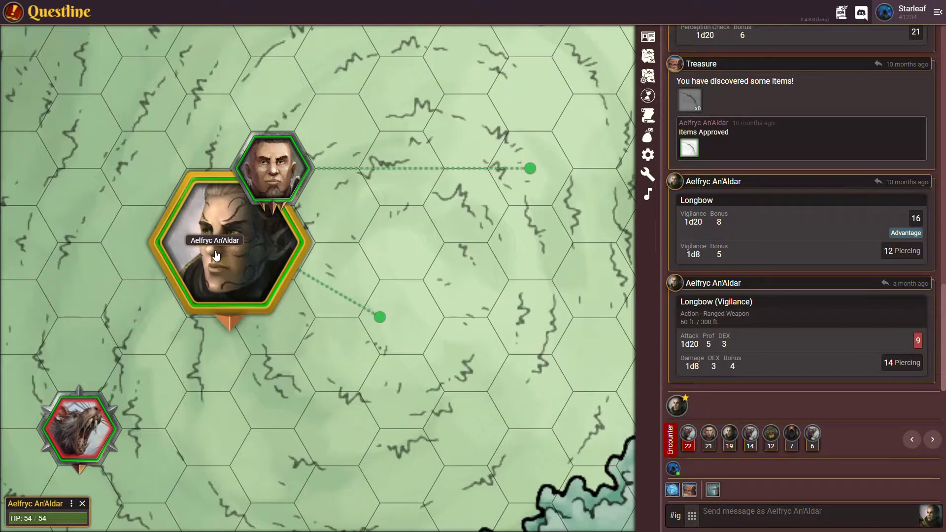
Rotate the facing pointer of Aelfryc An'Aldar's enlarged token to the west and on to the northwest.
left_click(209, 352)
left_click(272, 323)
mouse_move(347, 240)
left_mouse_down()
mouse_move(284, 168)
mouse_move(214, 138)
mouse_move(144, 170)
mouse_move(140, 322)
mouse_move(127, 250)
left_mouse_up()
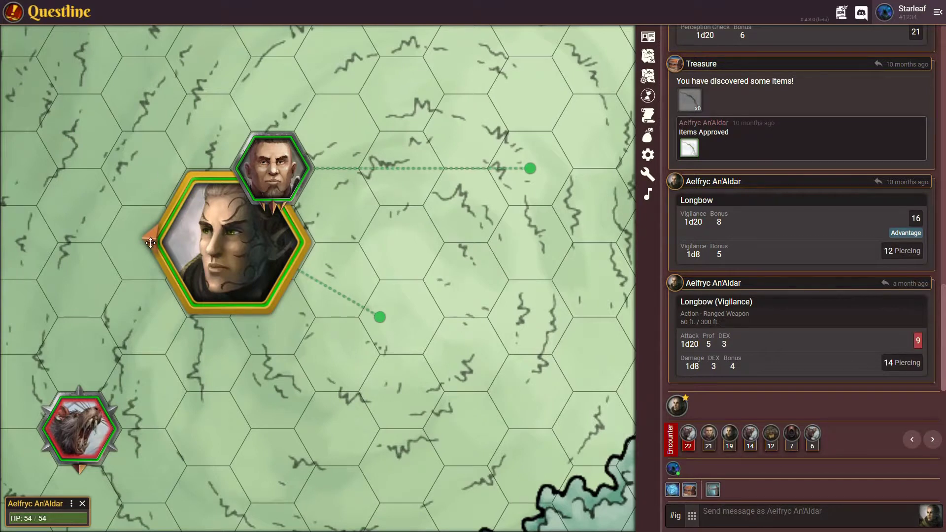
mouse_move(133, 233)
left_mouse_down()
mouse_move(147, 206)
mouse_move(144, 171)
left_mouse_up()
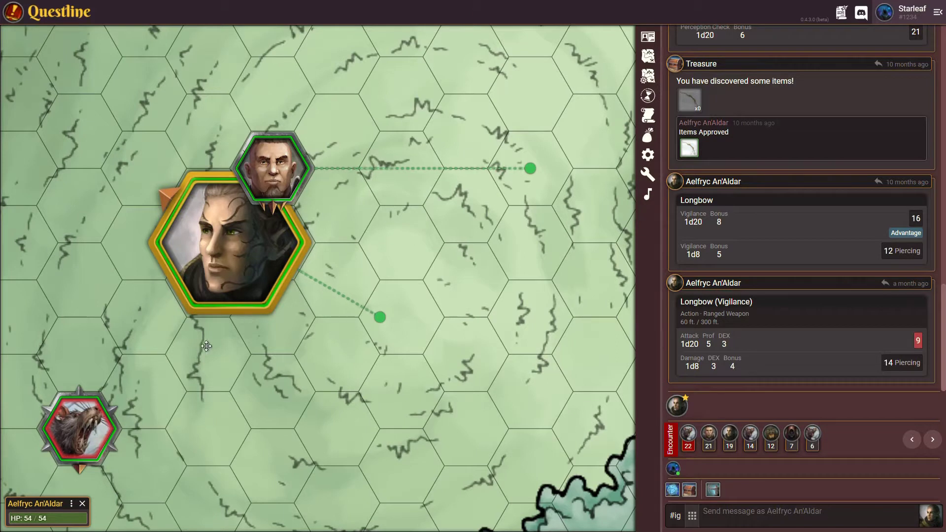
Open the Cartographer Update release notes, review the version 0.4.3.0 section on hexagonal grids and token frames, and close them.
left_click(840, 14)
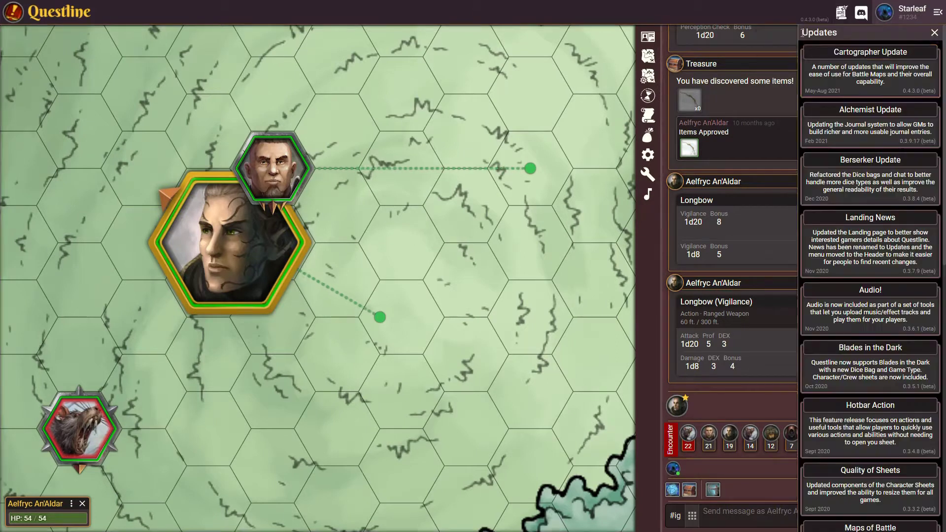
left_click(870, 69)
scroll(231, 424, "down", 2)
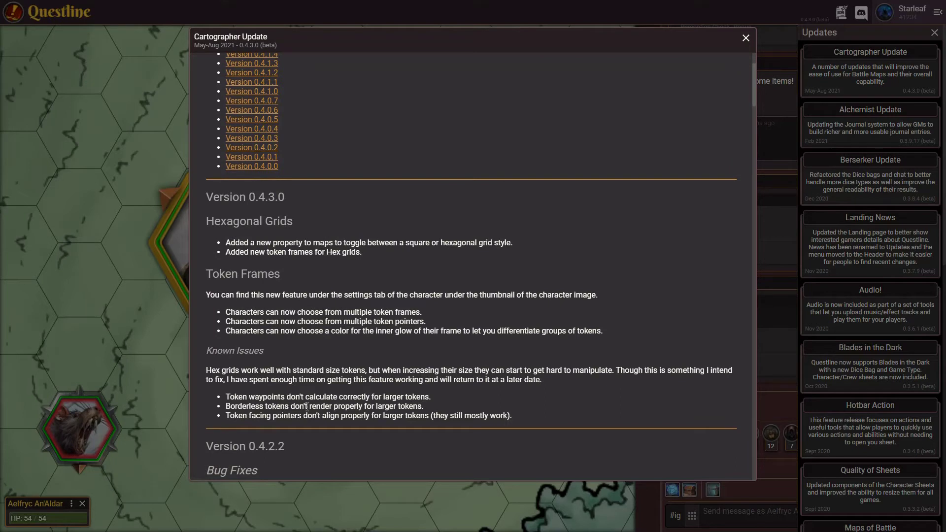
left_click(744, 39)
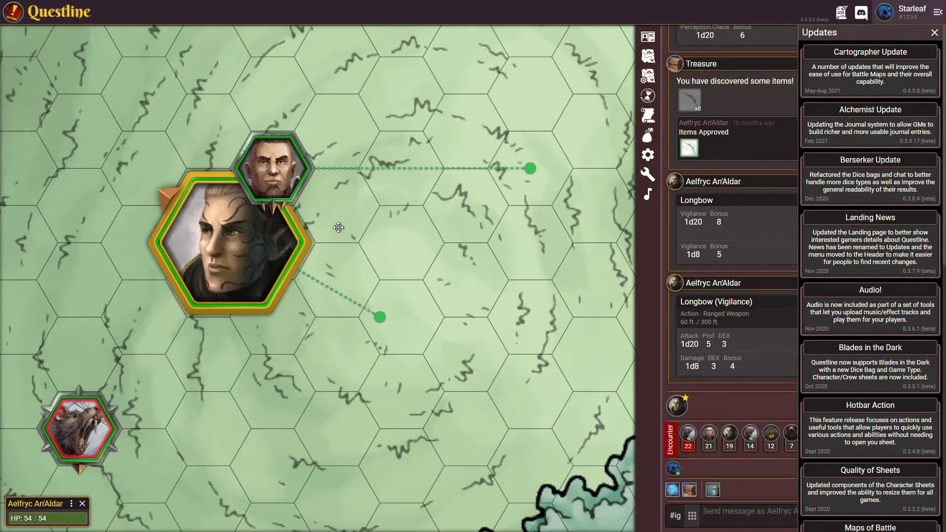
scroll(346, 247, "down", 3)
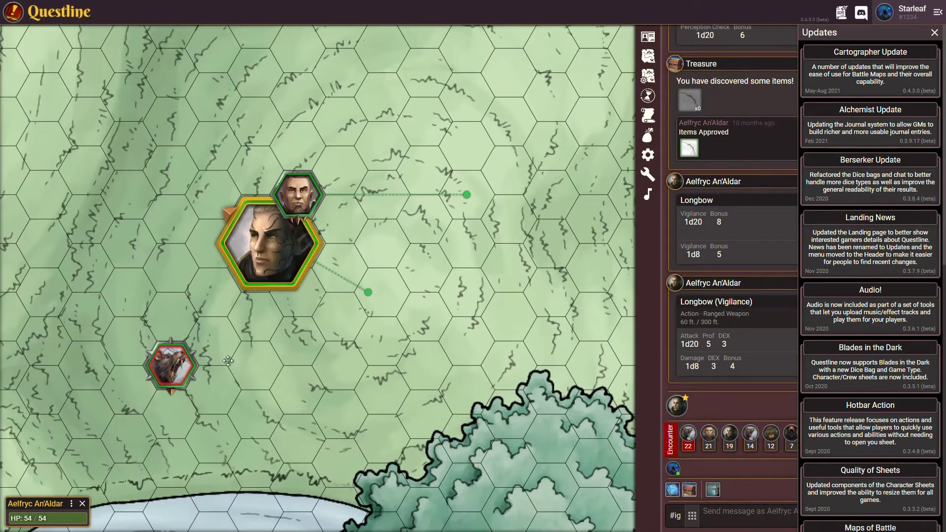